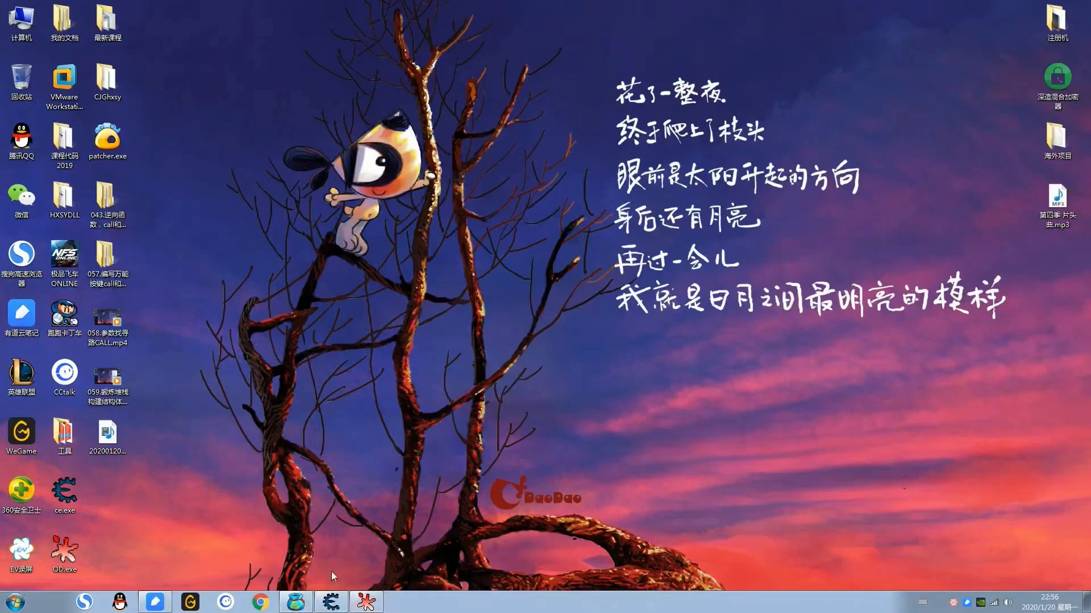
Step: Bring up the game client, walk the character a short distance, and minimize the game window
click(294, 600)
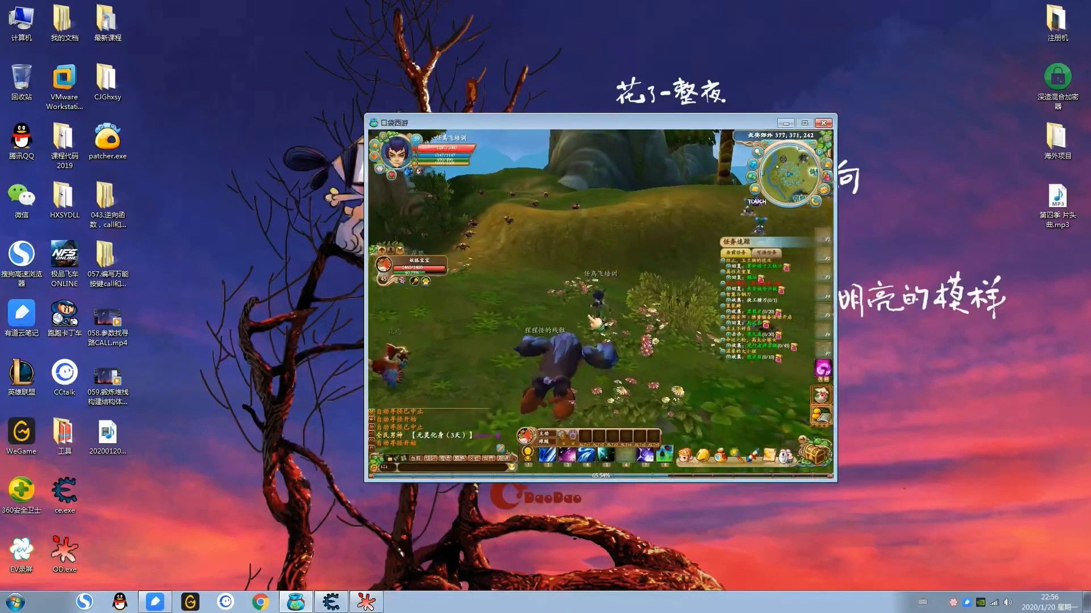
click(601, 344)
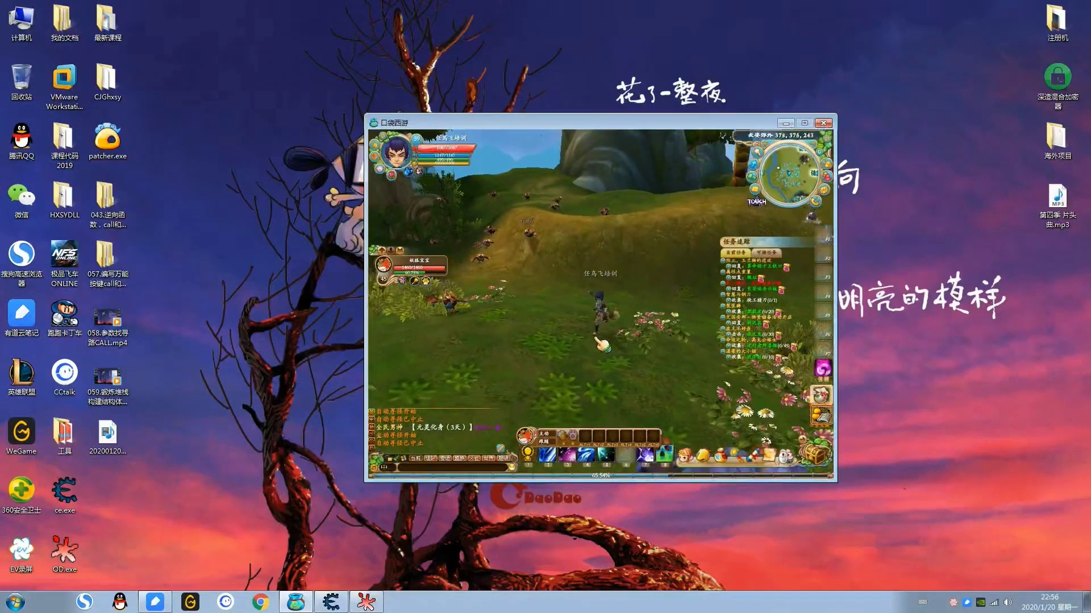
click(785, 123)
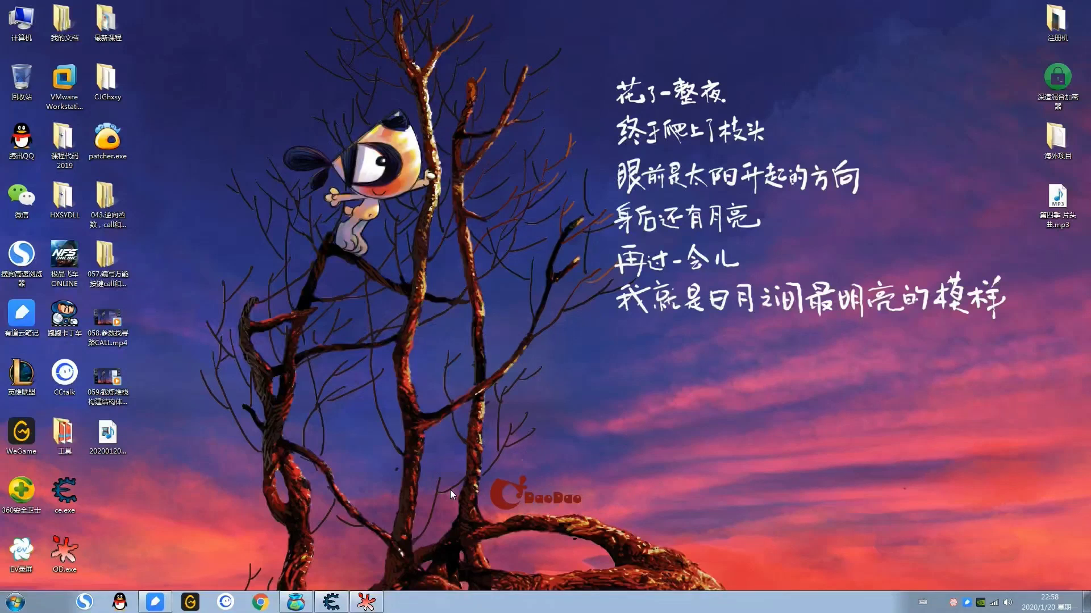
click(304, 603)
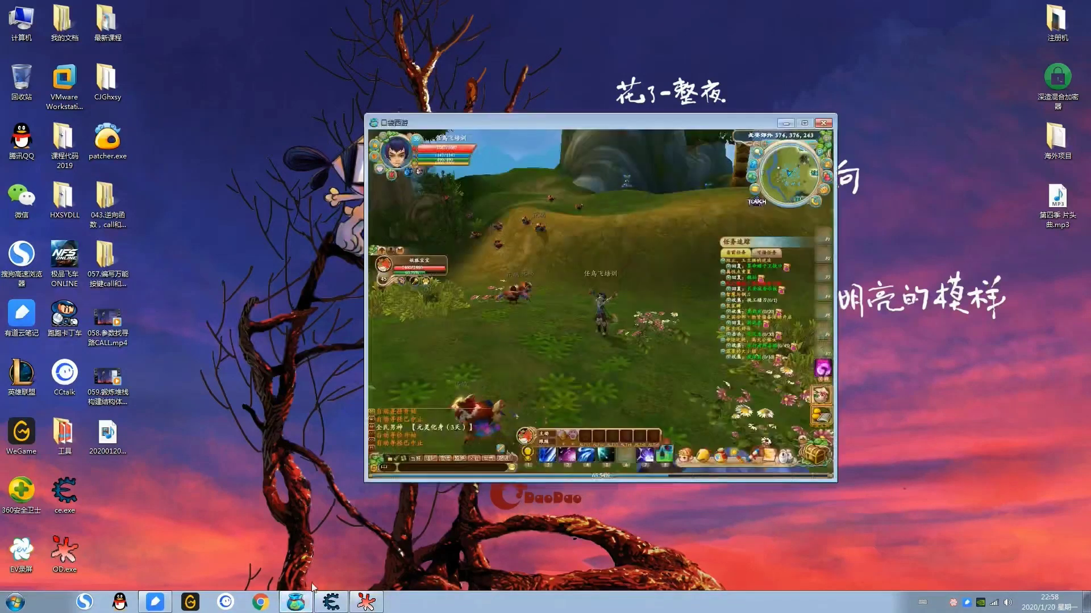
click(304, 604)
Step: Switch to Cheat Engine and reset the search to a new Exact Value scan of type 4 Bytes
click(331, 602)
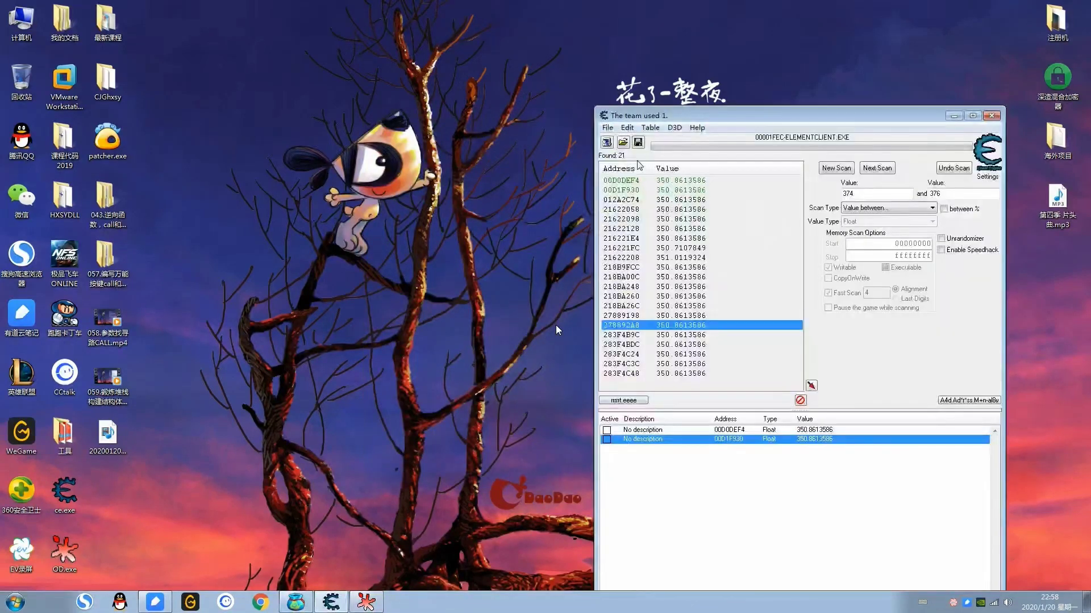
click(606, 142)
click(858, 260)
click(833, 169)
click(859, 221)
click(858, 252)
click(859, 208)
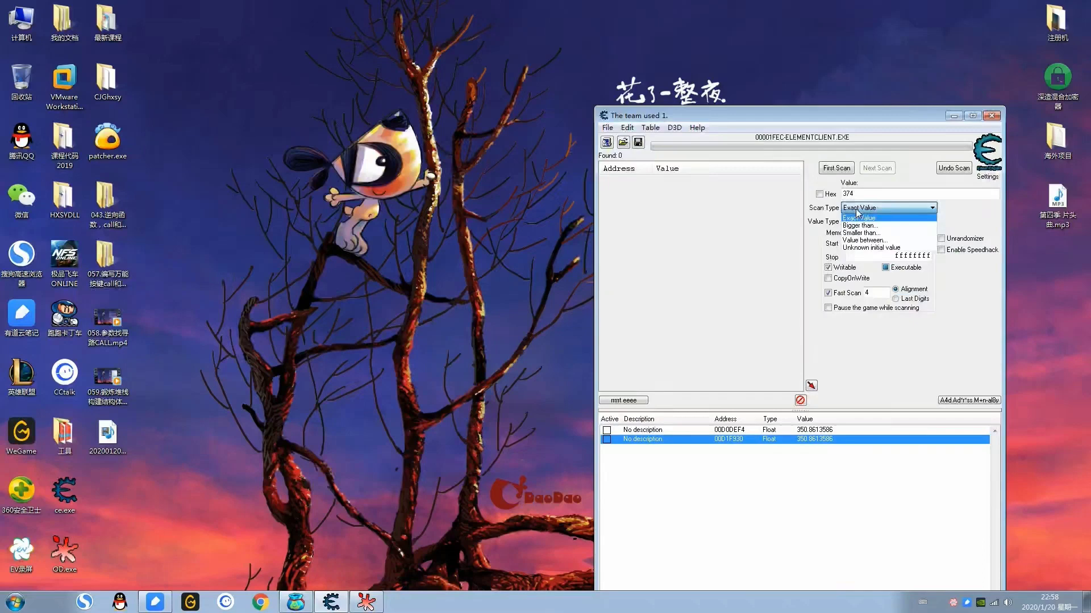
click(858, 219)
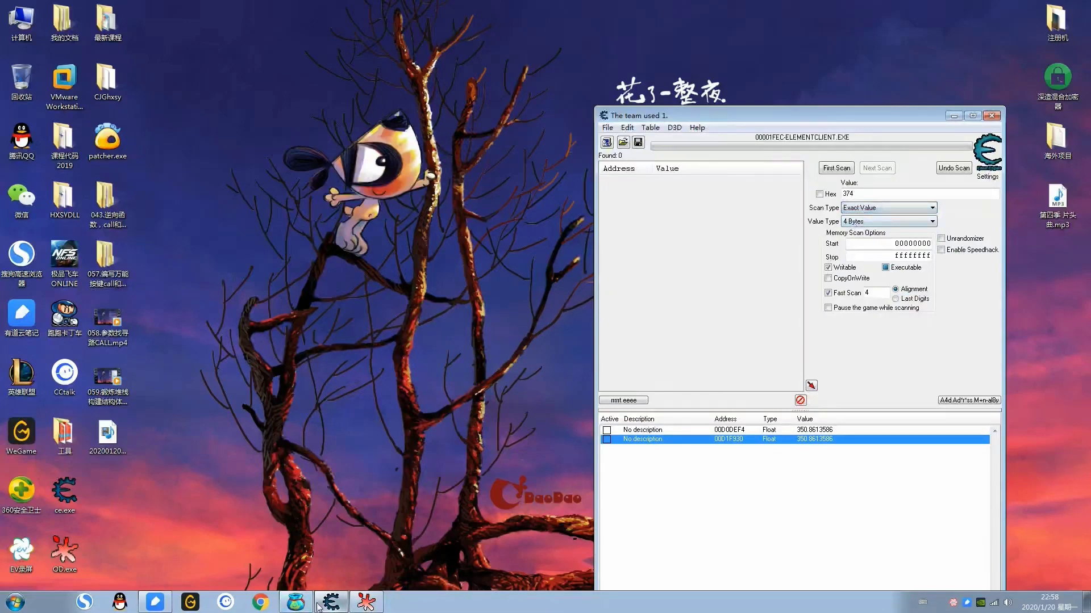
Step: Send the character walking to a point on the game's minimap and run a first scan for the value 1
click(297, 602)
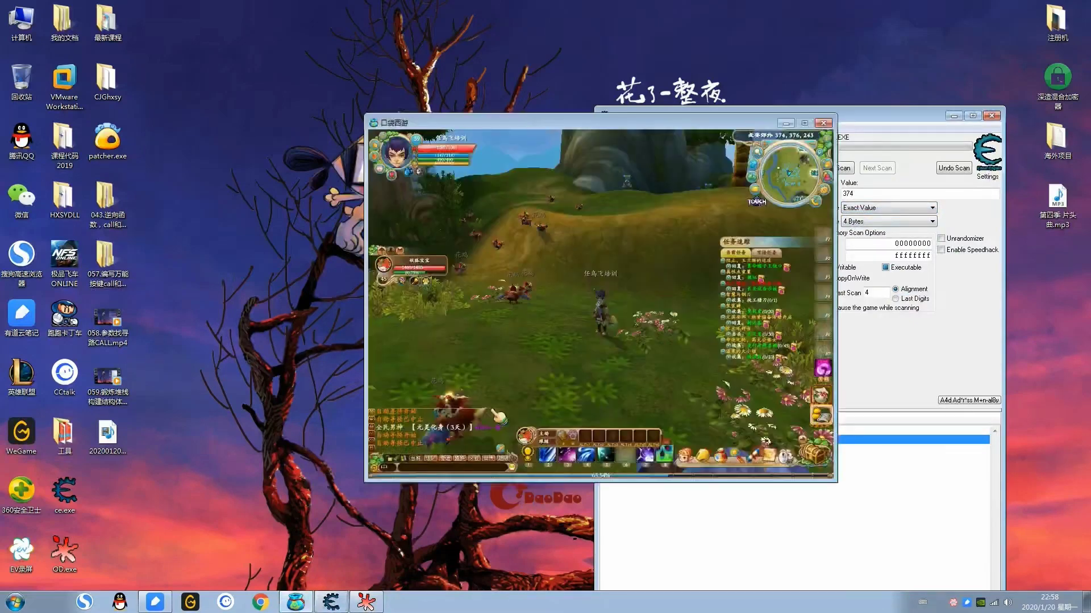
click(804, 186)
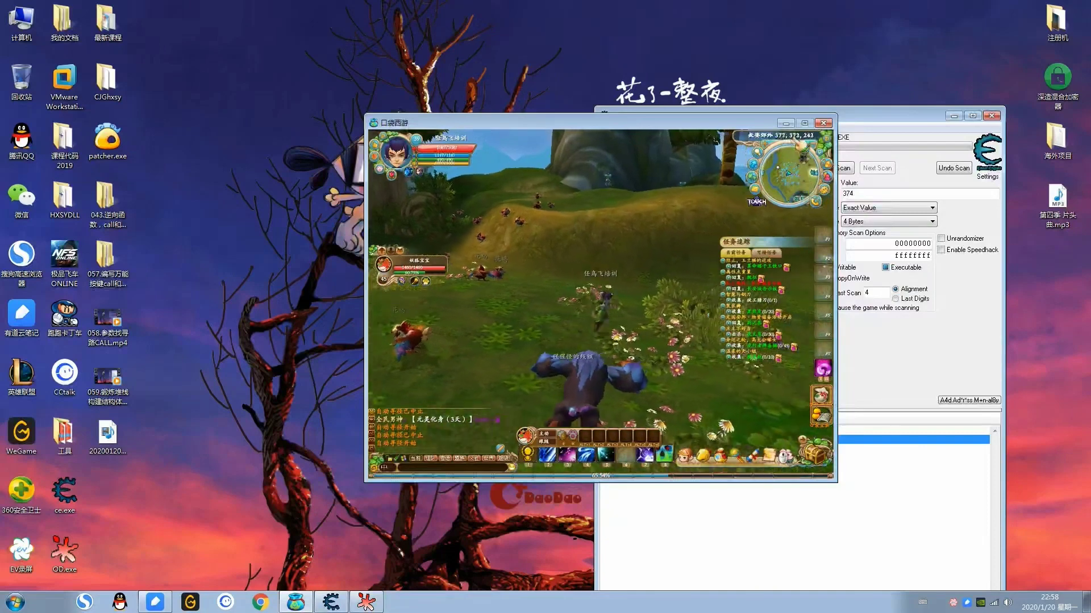
click(863, 195)
double_click(862, 195)
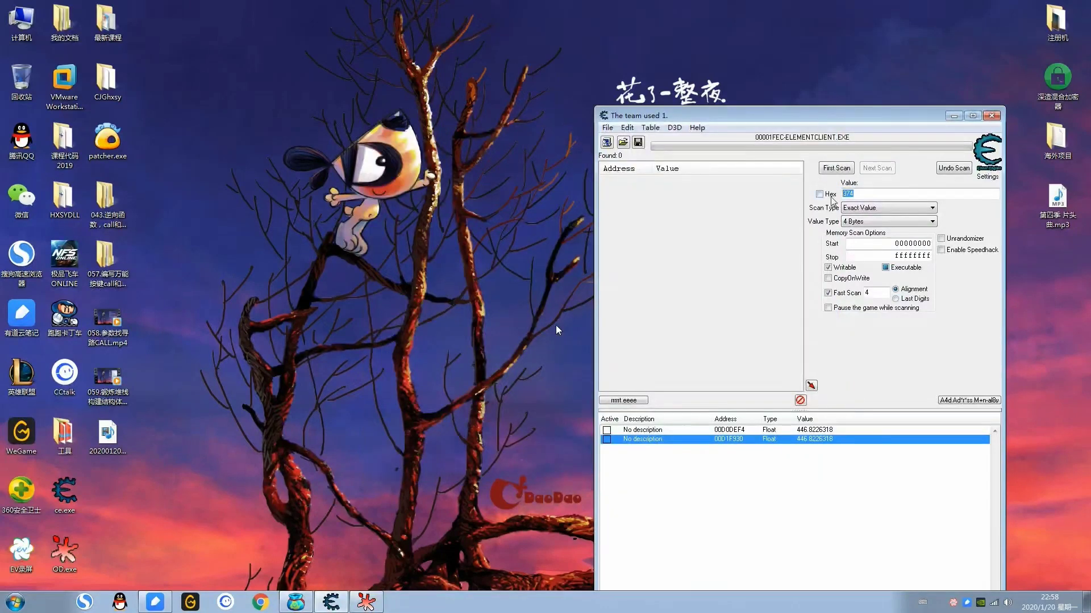
text(1)
click(843, 170)
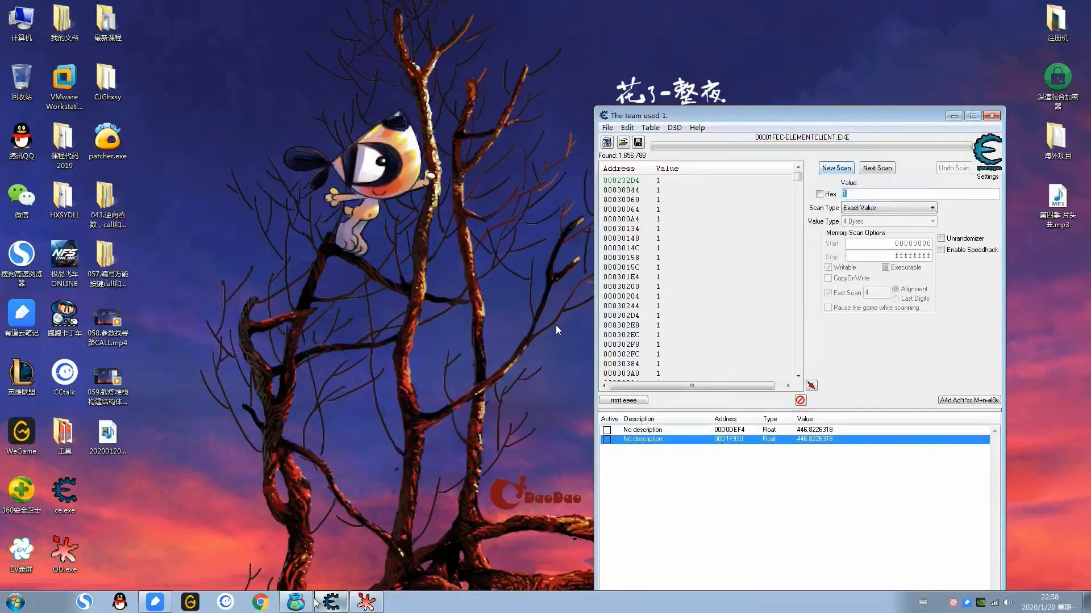
Step: Filter the results for 1 again while the character is walking, checking its progress in the game window
click(295, 602)
click(903, 164)
click(881, 168)
click(496, 121)
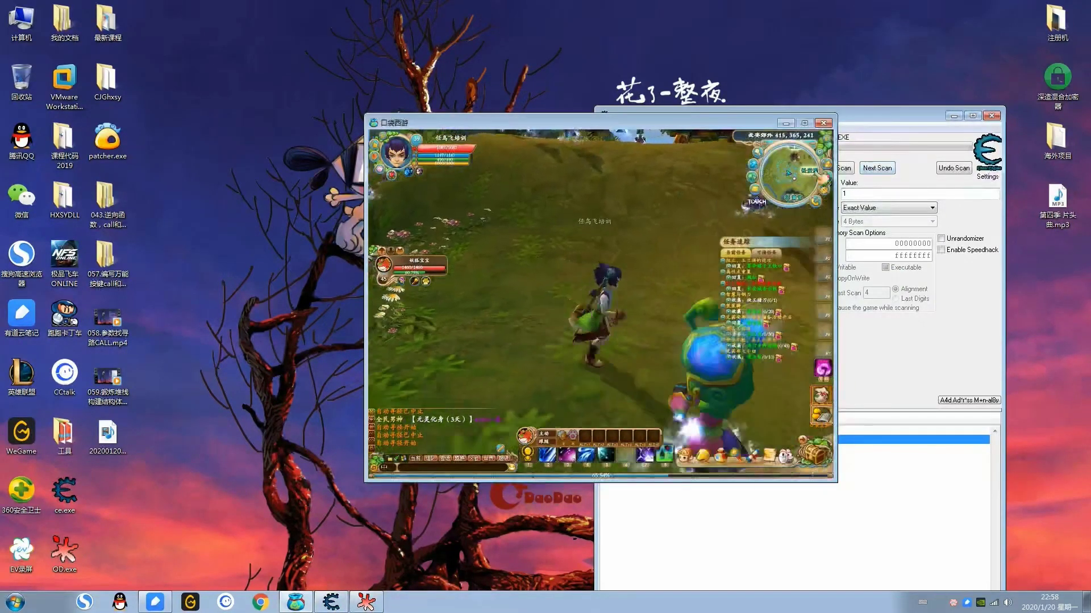
click(554, 118)
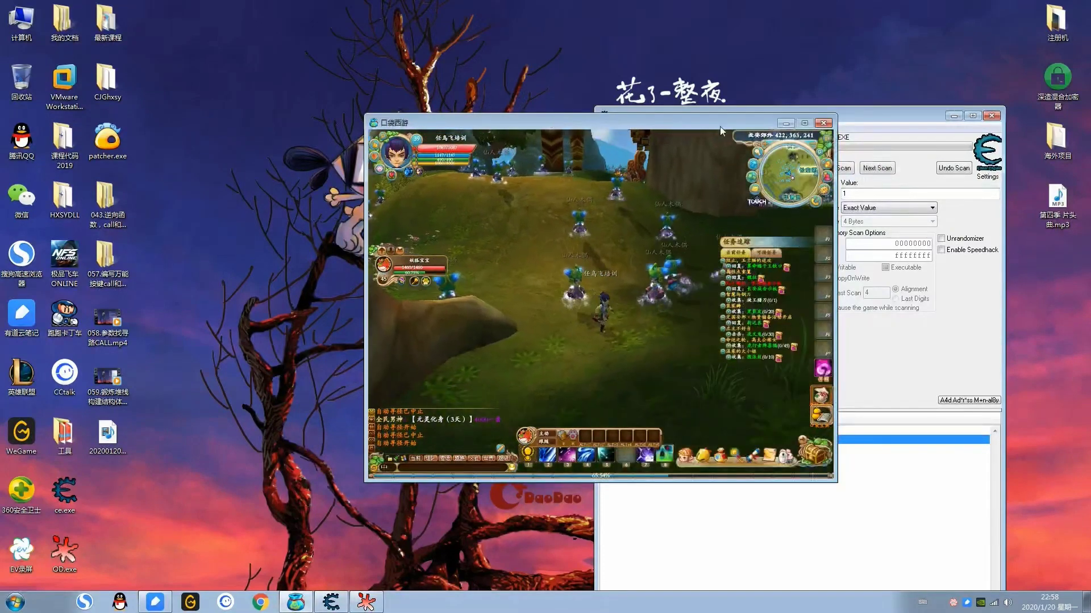
click(783, 125)
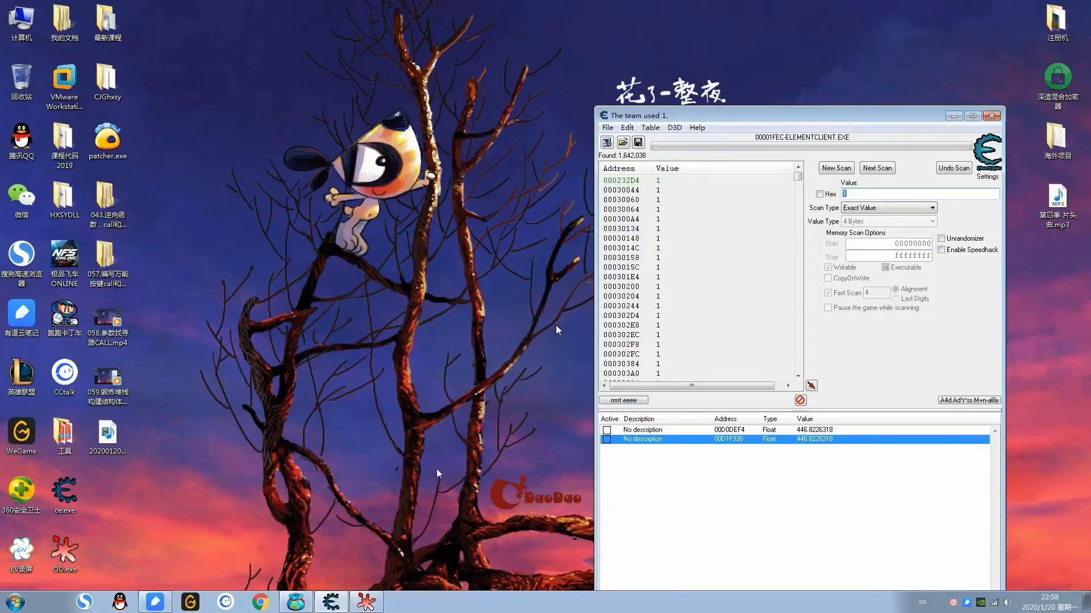
Step: Check in the game that the character has stopped, and filter the scan results for the value 0
click(296, 603)
click(295, 602)
click(294, 600)
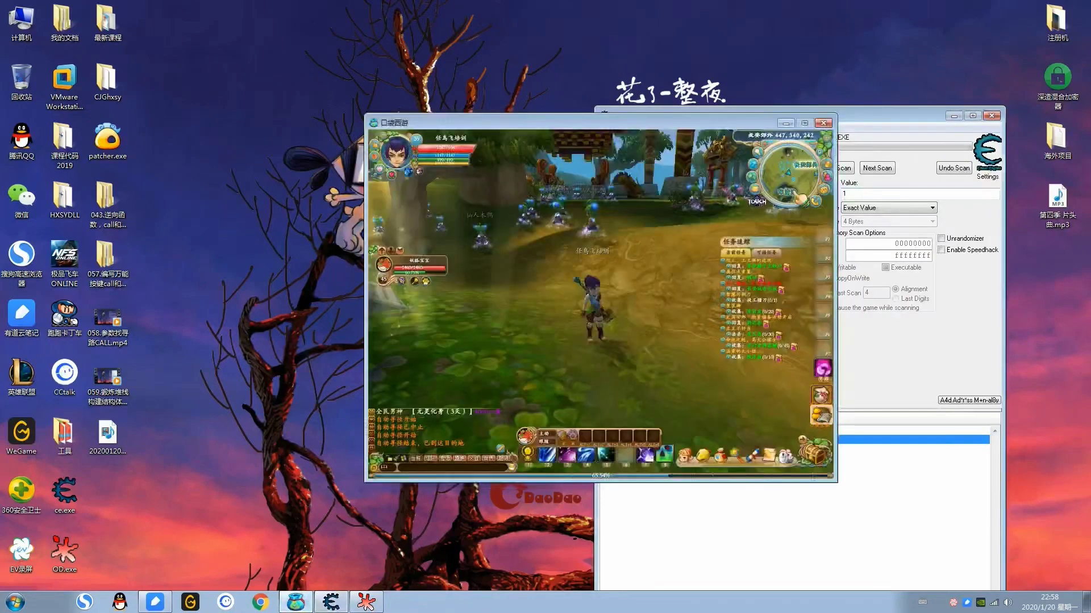
click(861, 190)
key(BackSpace)
text(0)
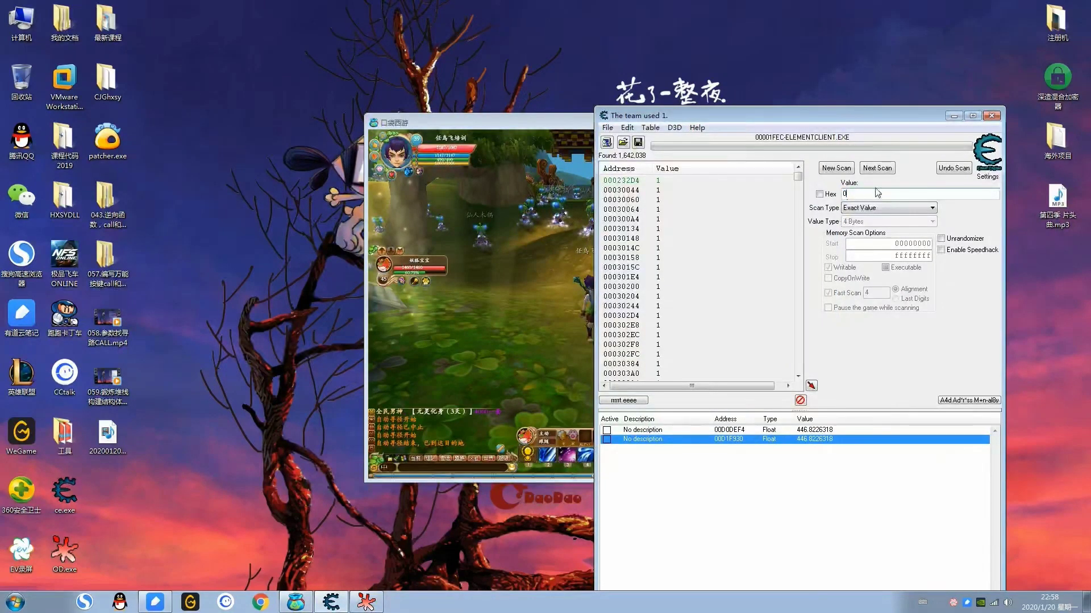
click(876, 168)
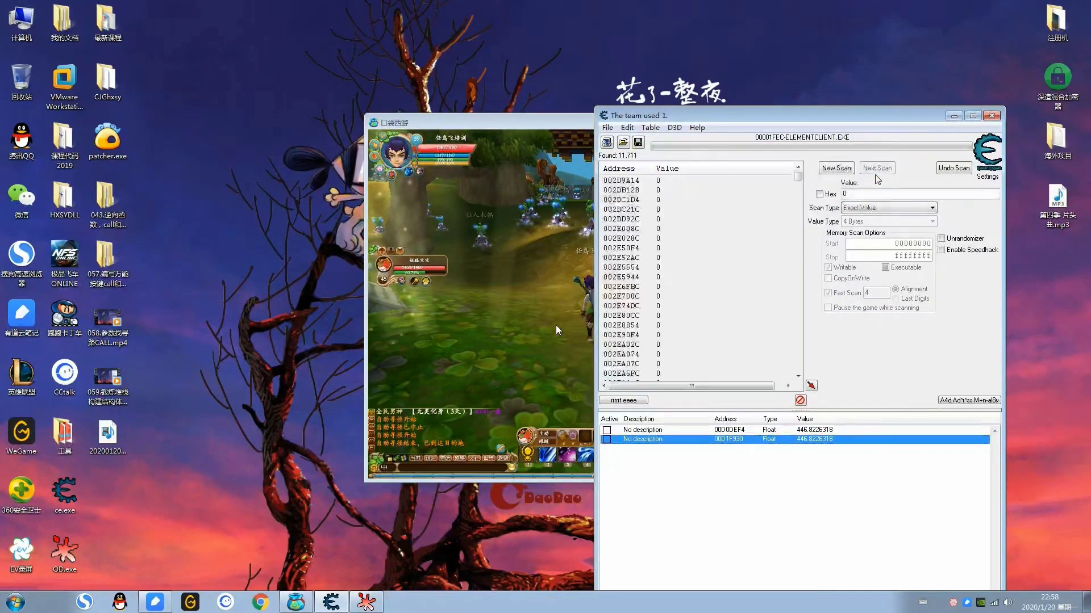
Step: Get the character walking across the map again and filter the scan results for the value 1
click(558, 124)
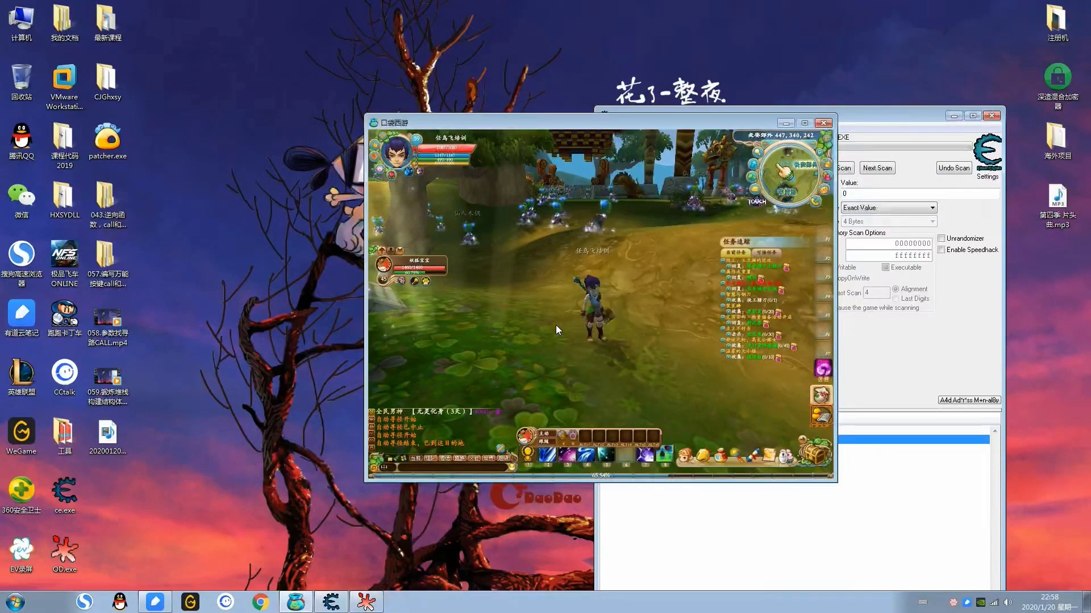
key(alt+Tab)
text(1)
click(877, 168)
click(868, 171)
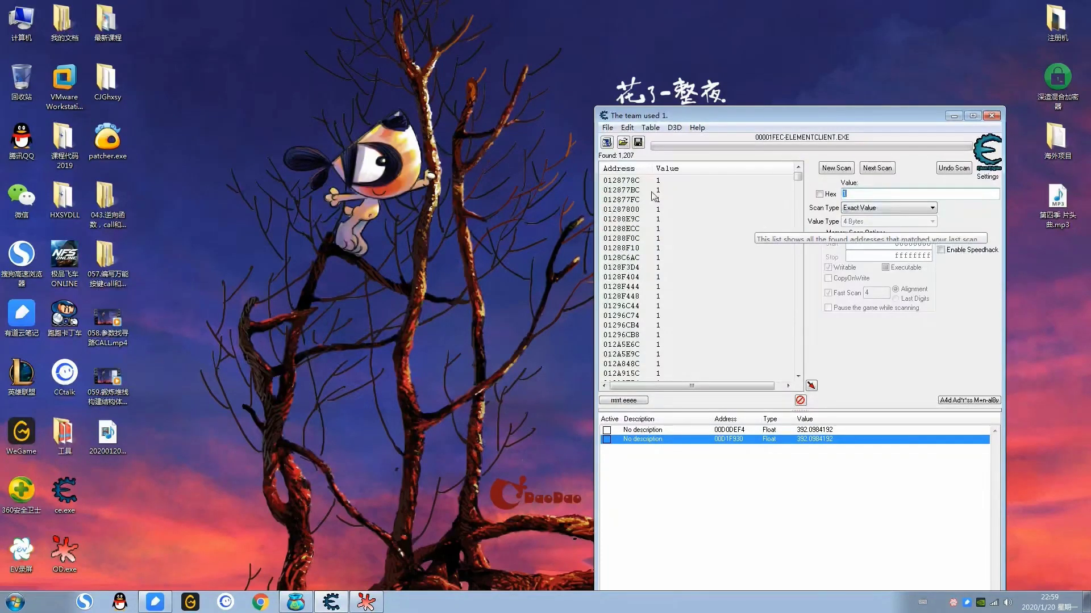
Step: Minimize the game after checking the character's movement, and filter the results twice for the standing-still value 0
click(295, 602)
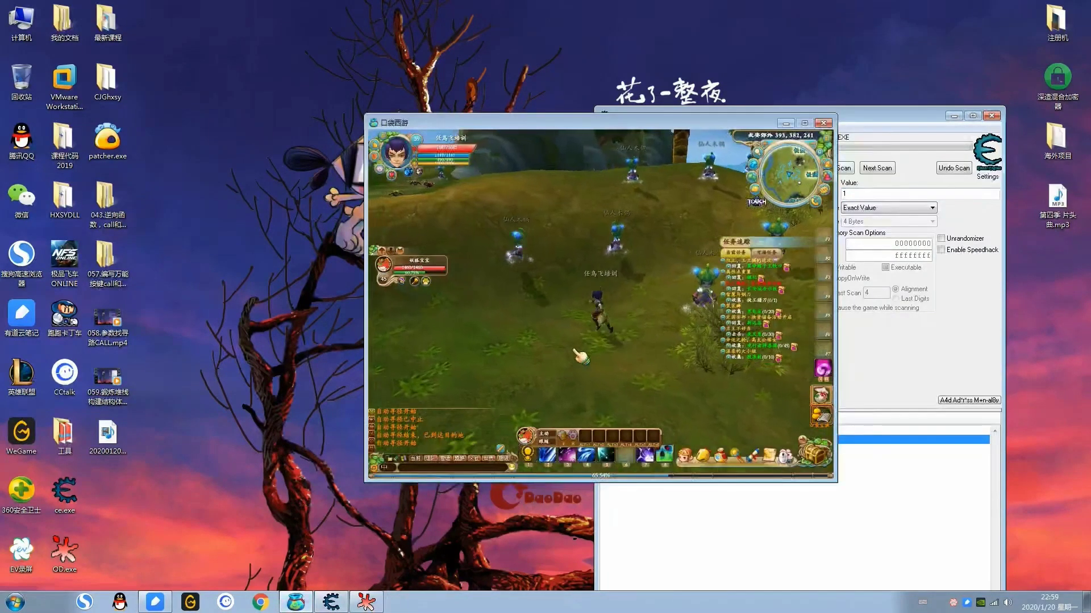
click(785, 123)
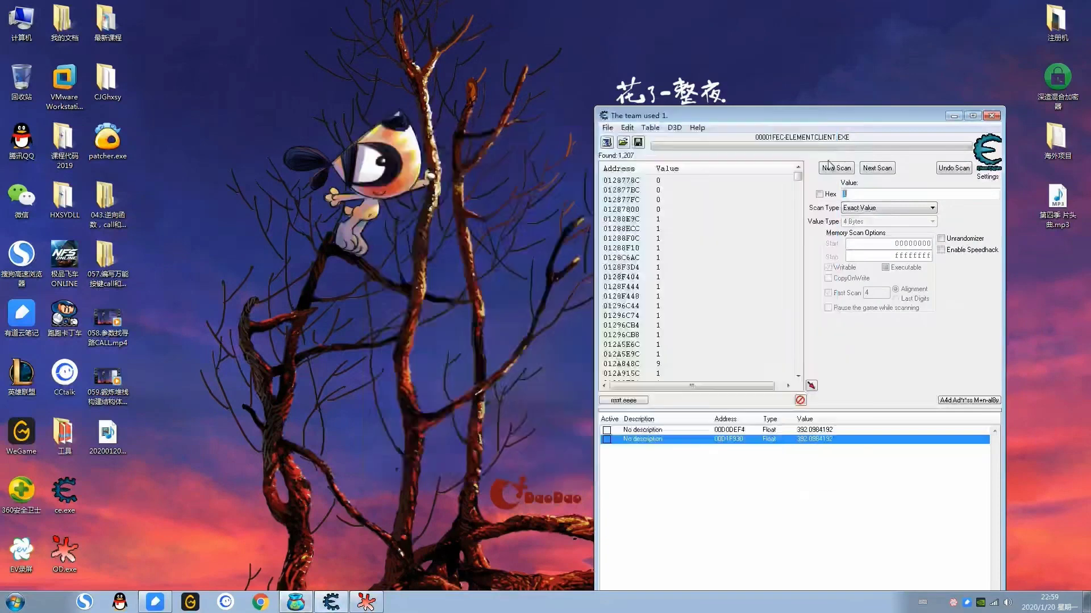
text(0)
click(877, 168)
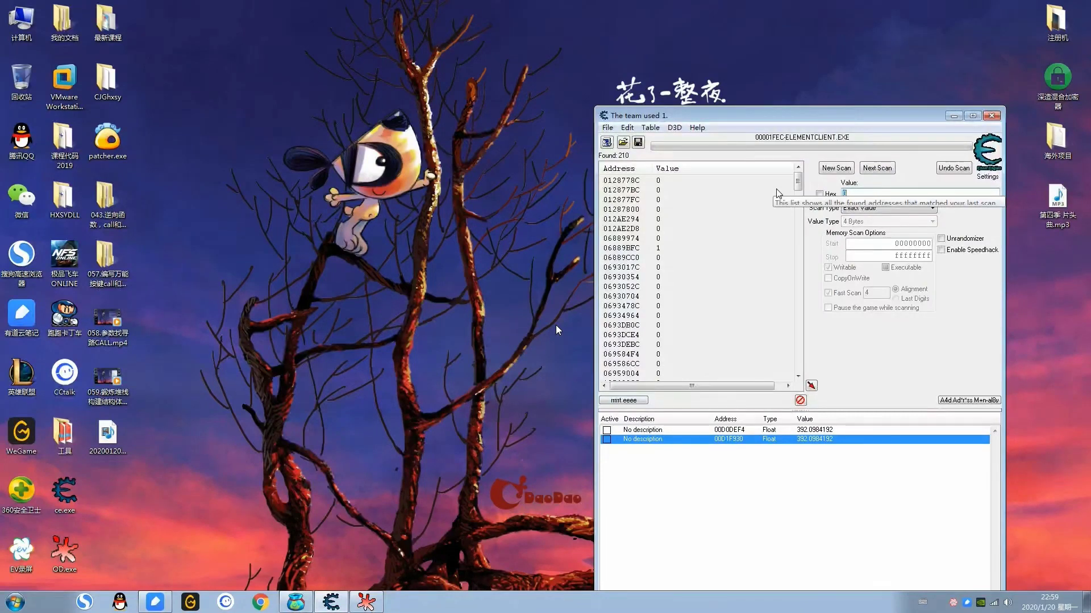
click(884, 171)
mouse_move(798, 183)
mouse_down()
mouse_move(807, 358)
mouse_move(798, 180)
mouse_up()
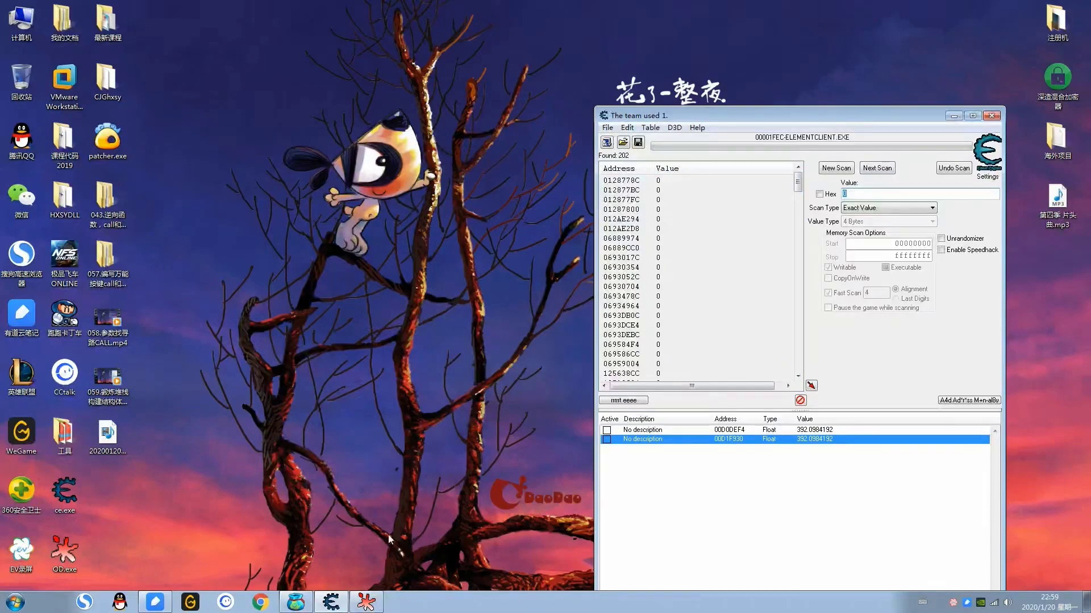
Step: Place the game window beside Cheat Engine, get the character moving, and filter the results for 1
click(295, 602)
drag(721, 117, 480, 143)
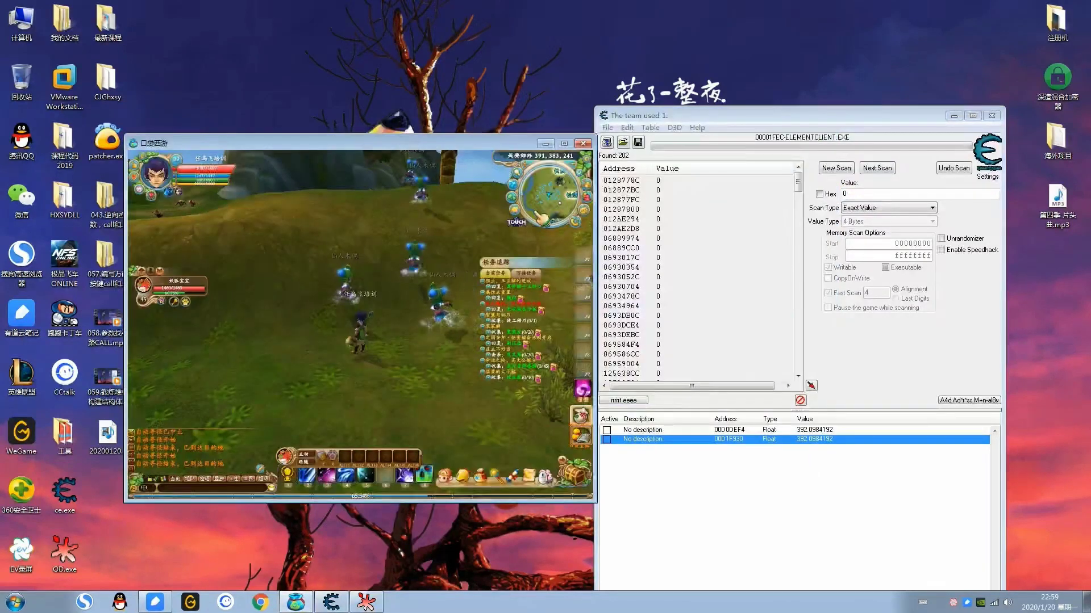
double_click(846, 193)
text(1)
click(878, 169)
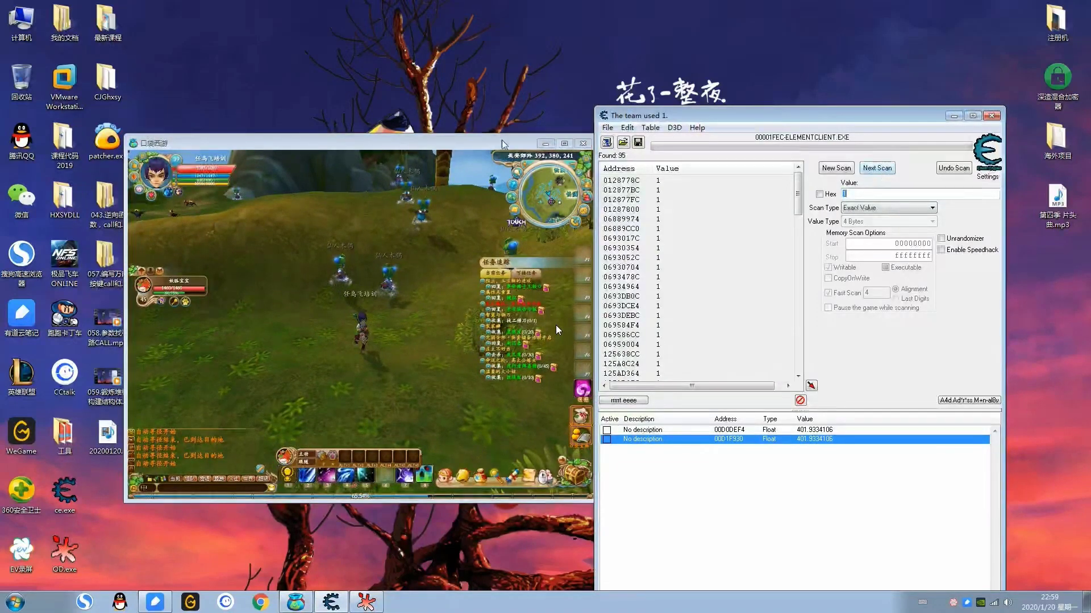
Step: Stop the character with a short move to a nearby spot and filter the remaining addresses for 0
click(368, 349)
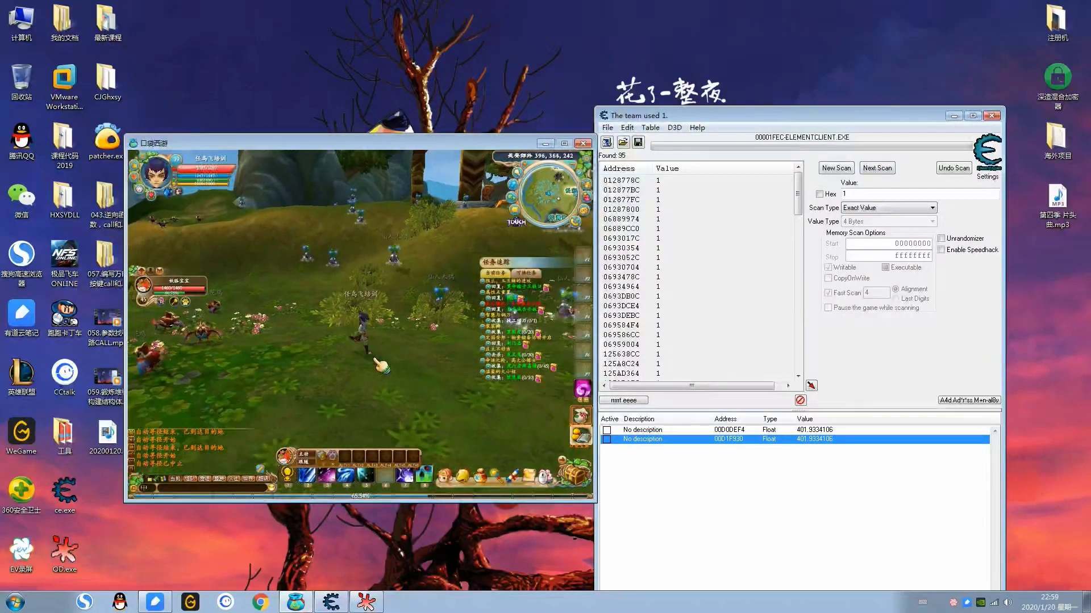
click(815, 197)
text(0)
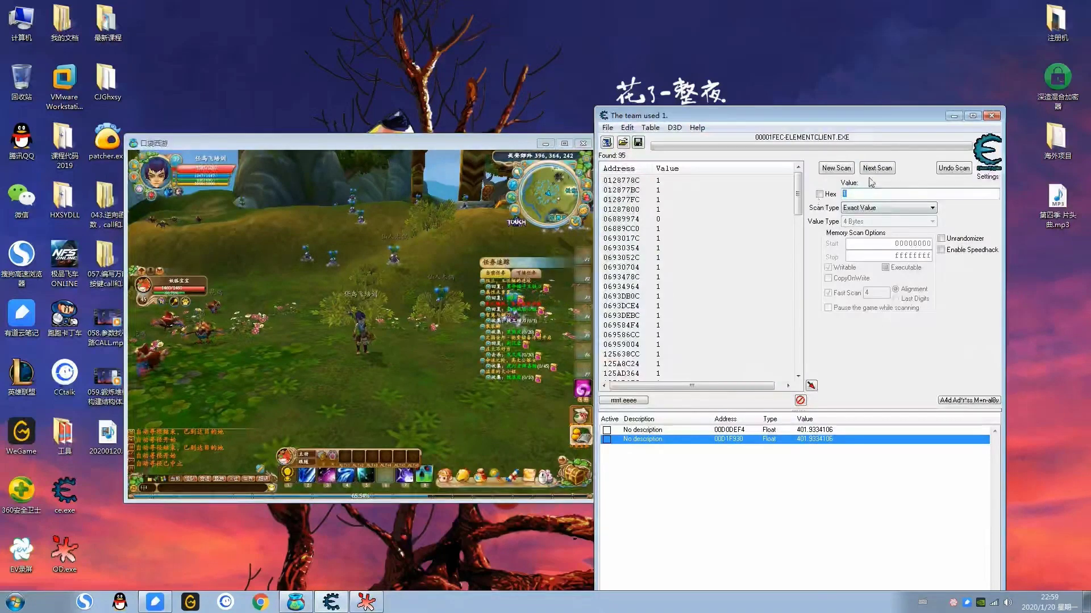
click(881, 169)
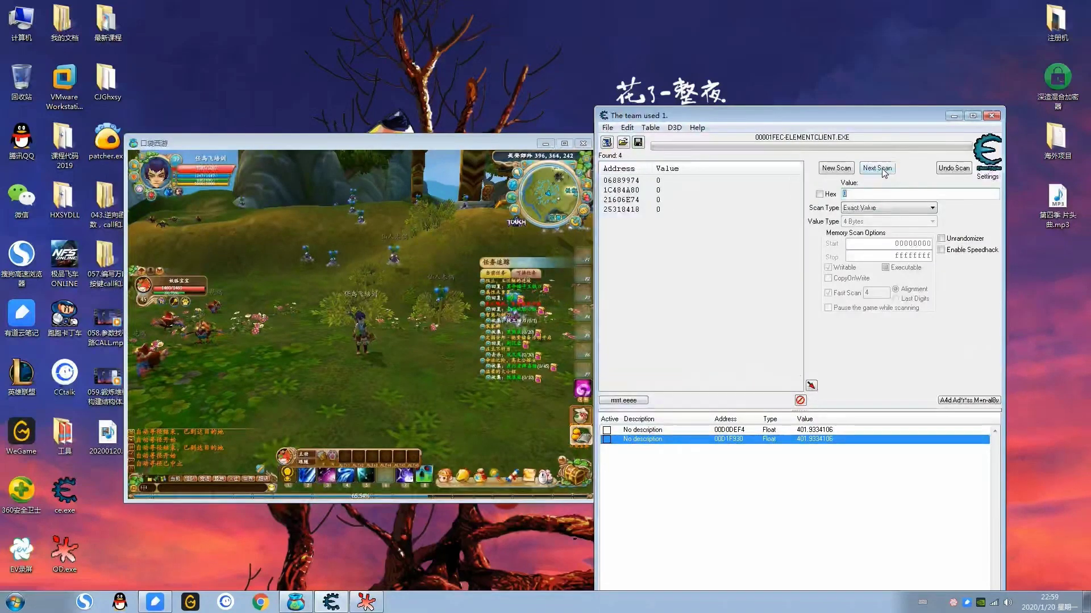
Step: Walk the character towards a minimap point and stop it nearby to compare how the remaining addresses react, selecting 21606E74
click(545, 143)
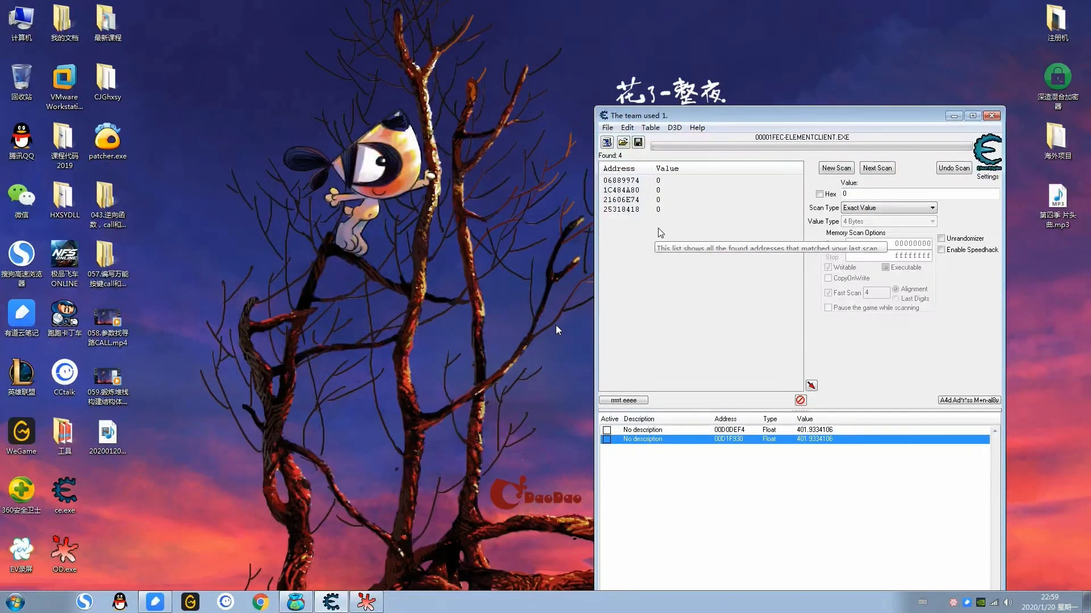
click(294, 602)
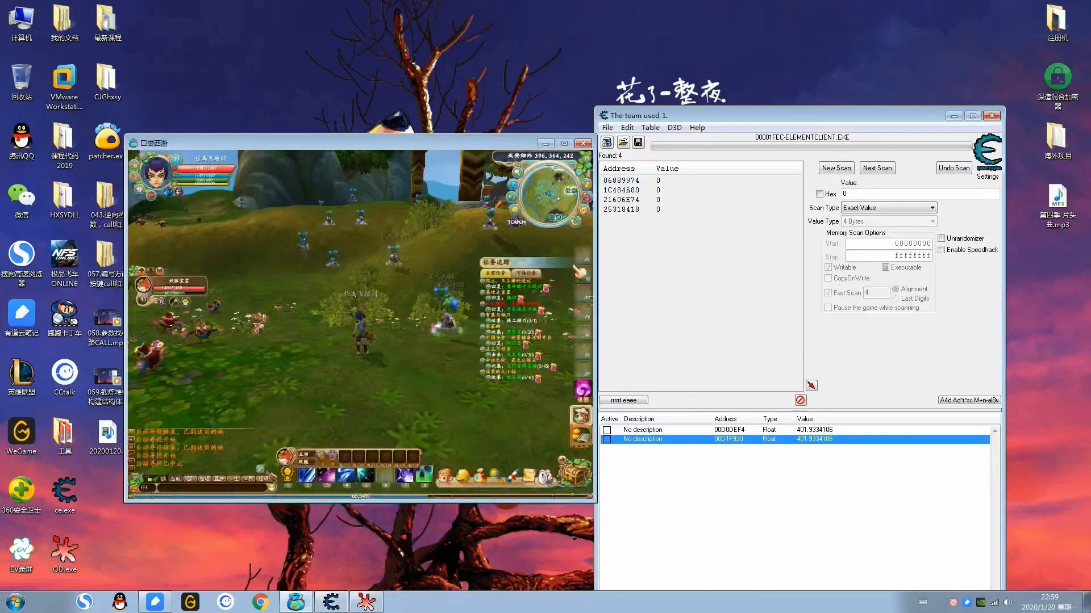
click(545, 191)
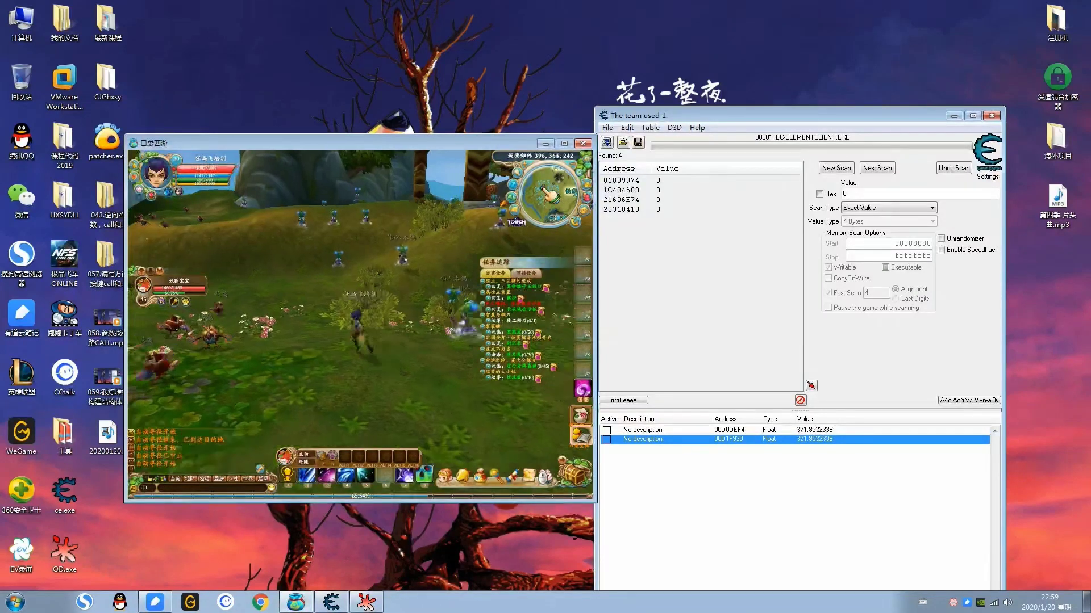
click(392, 360)
click(657, 204)
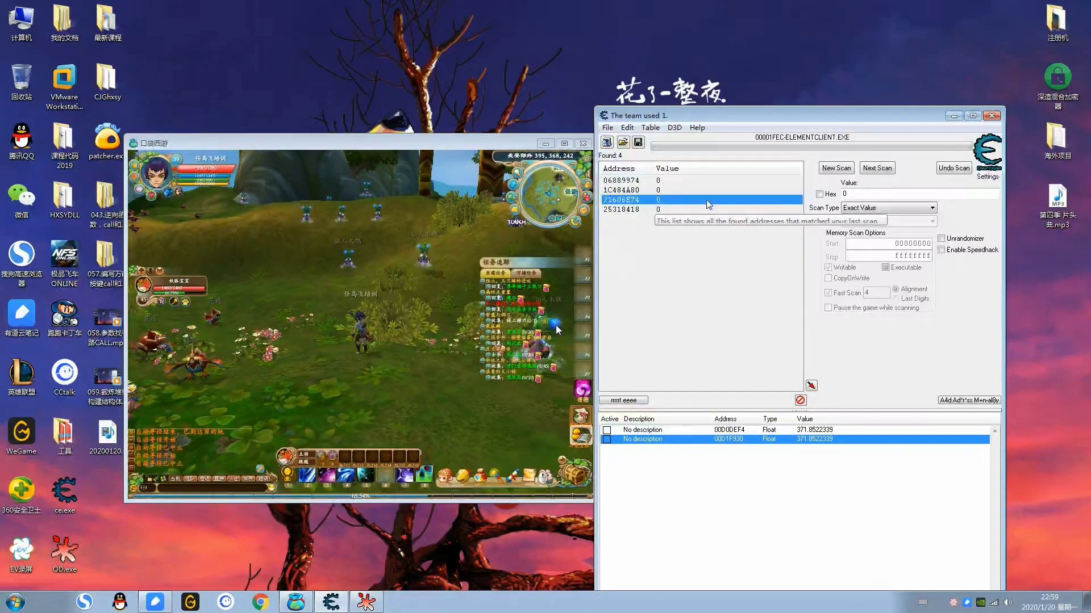
Step: Add addresses 06889974, 1C484A80 and 25318418 to the address list and walk the character briefly to test their values
double_click(653, 181)
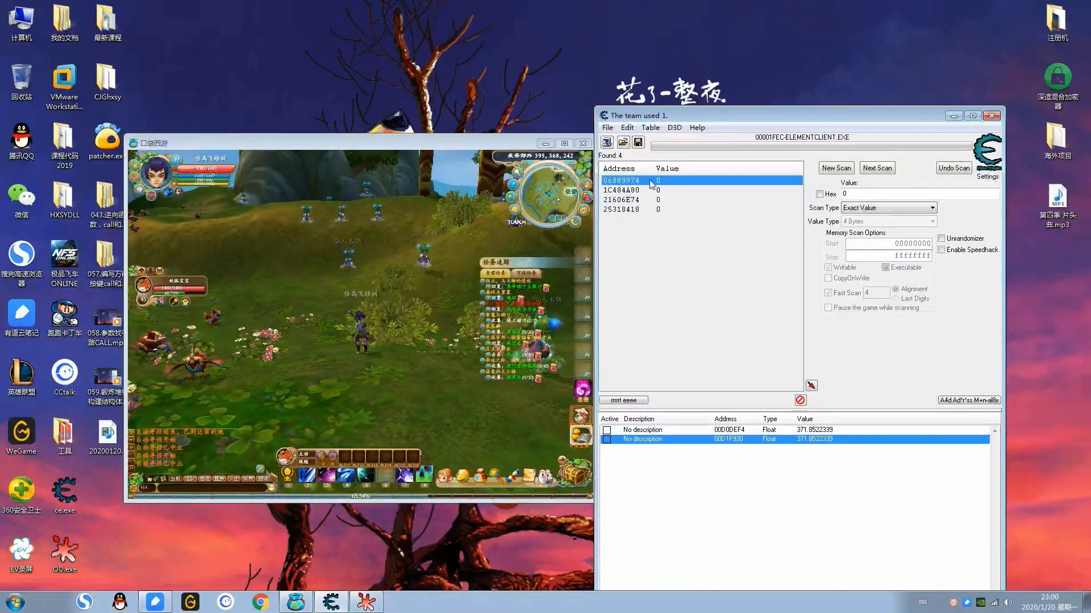
double_click(641, 190)
double_click(630, 210)
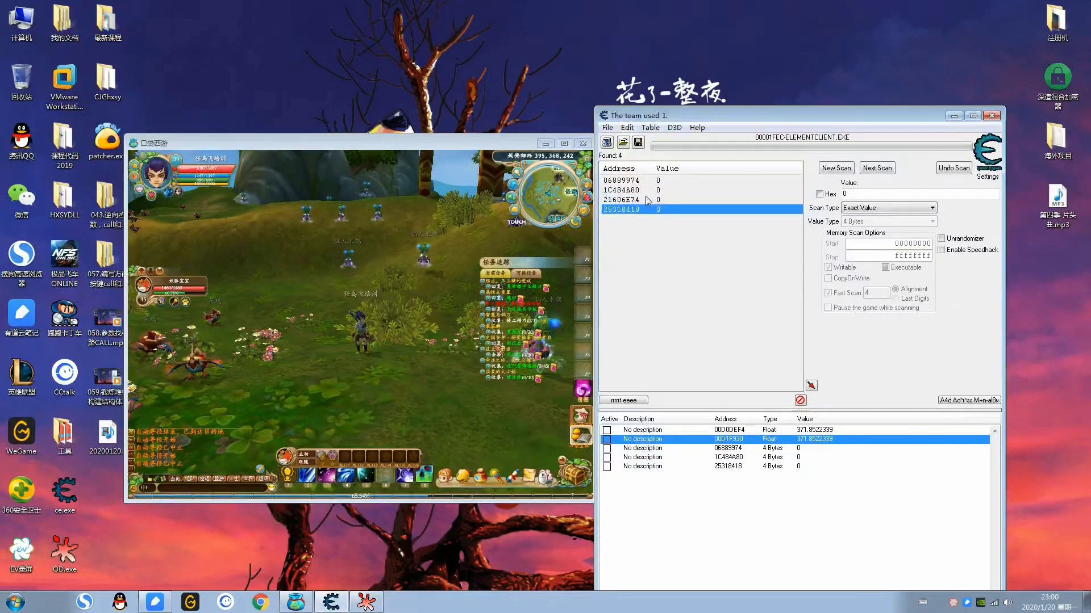
click(523, 146)
click(379, 353)
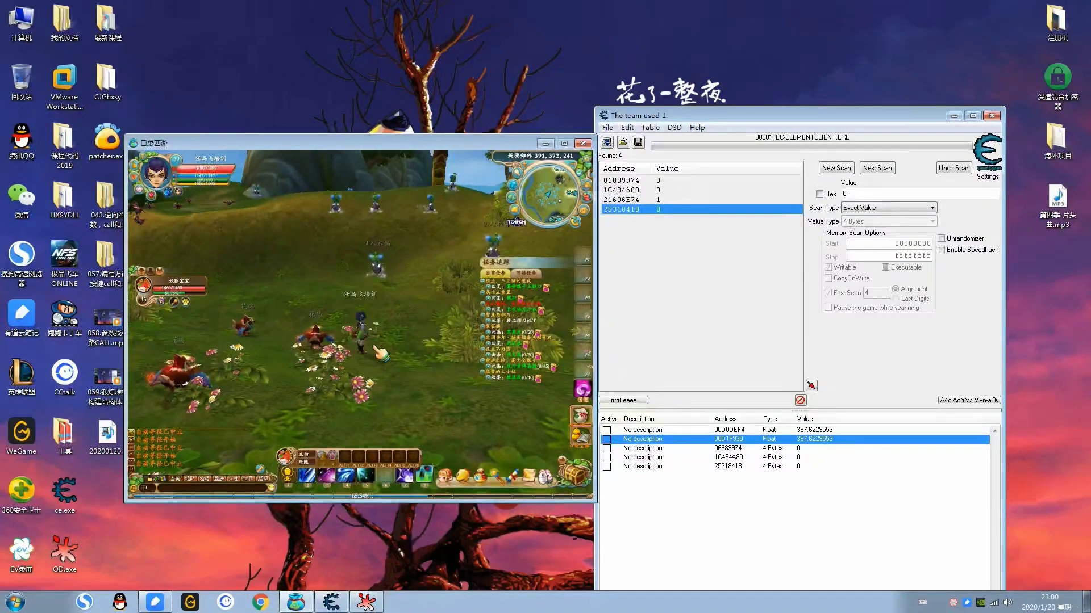
Step: Delete the two Float entries, 00D0DEF4 and 00D1F930, from the address list, keeping the 4 Bytes addresses
shift+click(811, 429)
right_click(810, 430)
click(825, 209)
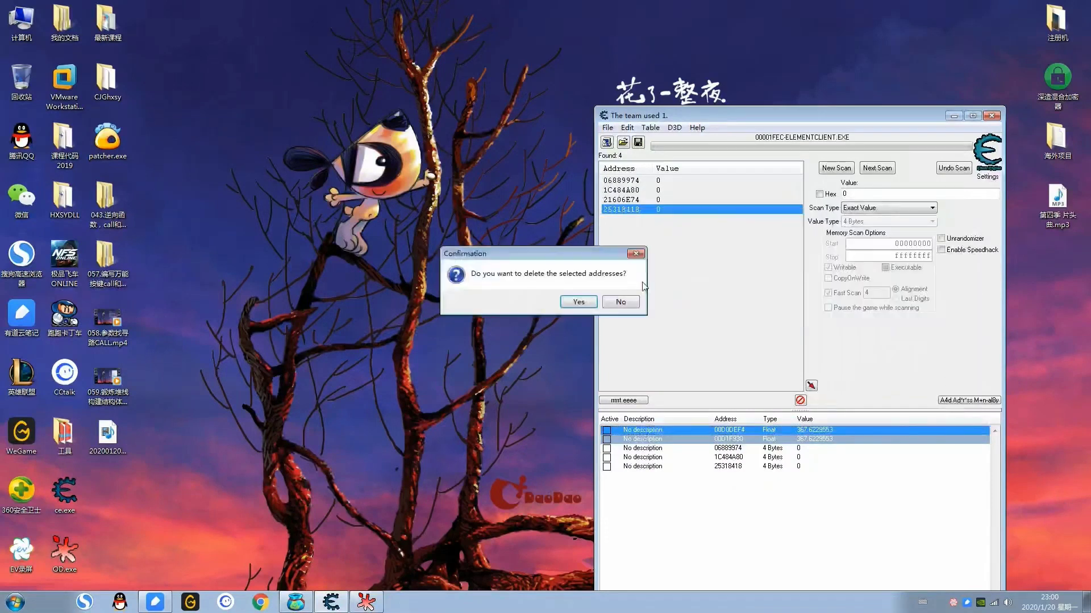
click(563, 301)
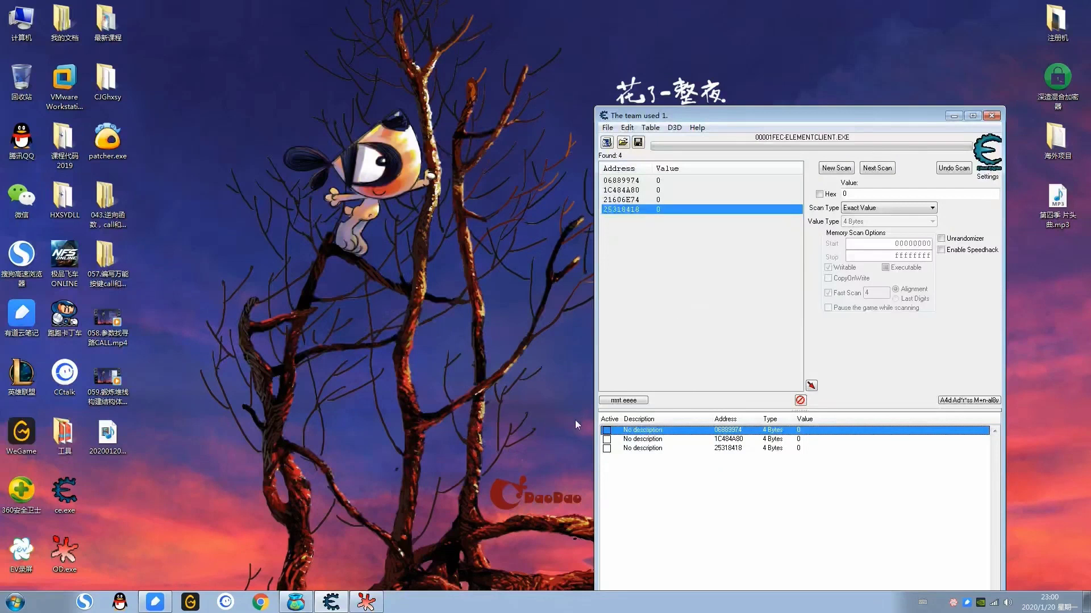
click(748, 442)
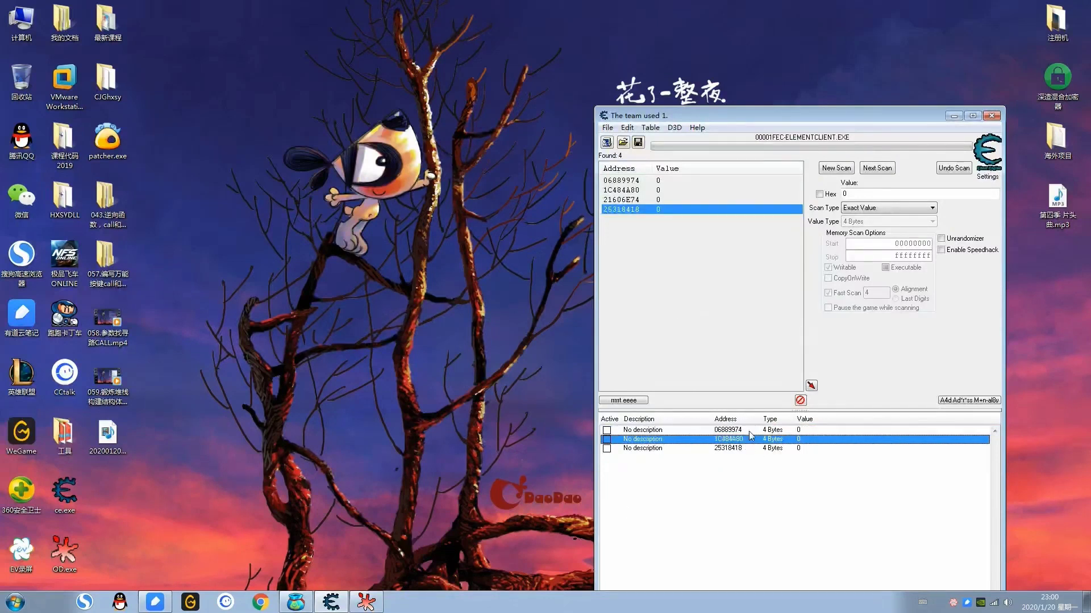
drag(670, 181, 659, 210)
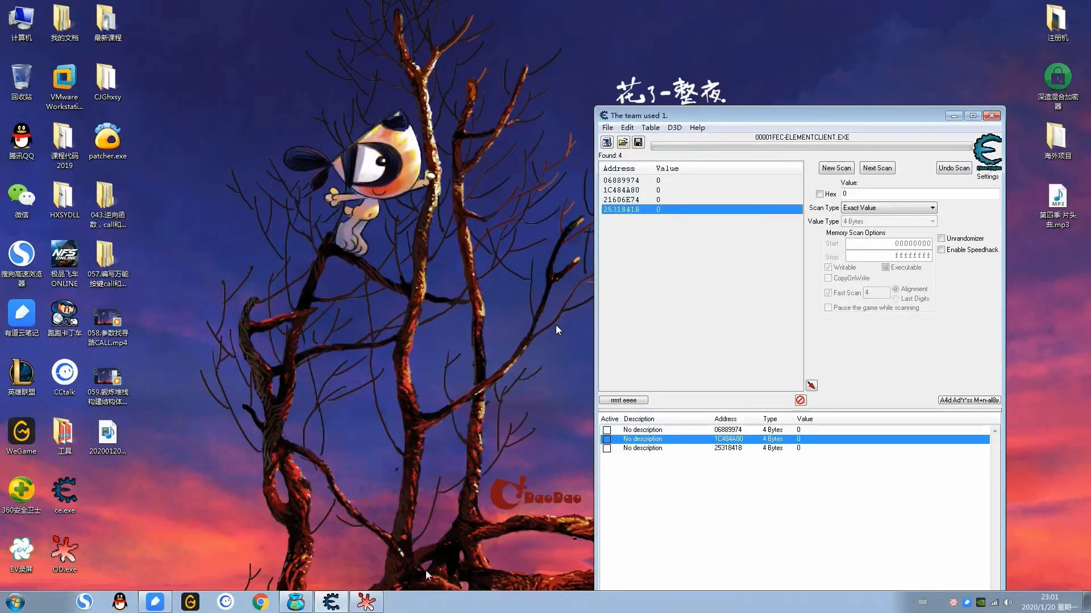
Step: Take address 06889974 from the address list and display it in OllyICE's memory dump with "dd 06889974"
double_click(727, 430)
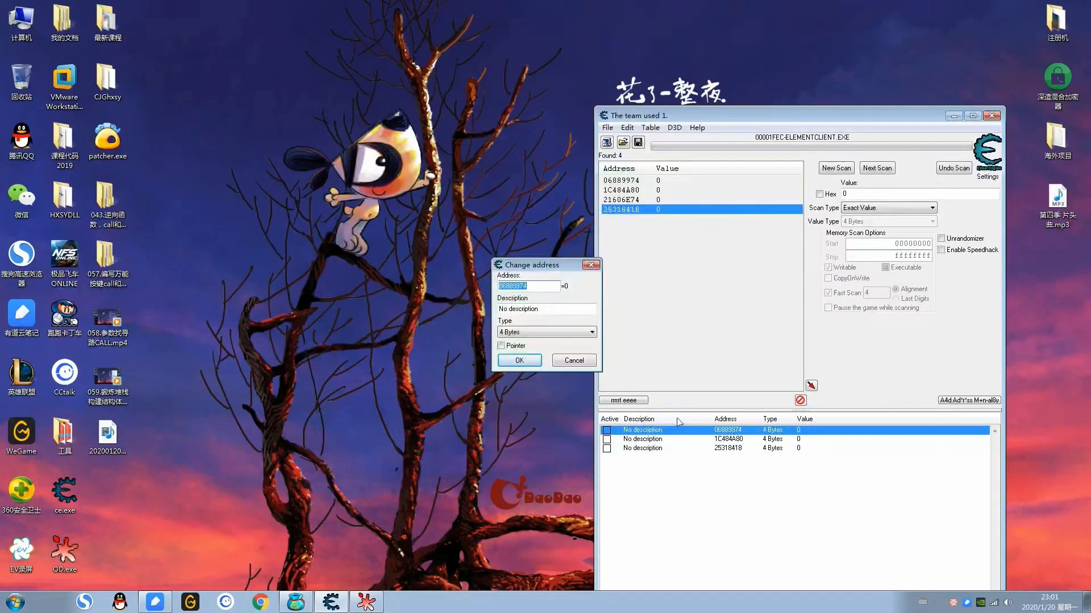
click(520, 360)
click(366, 602)
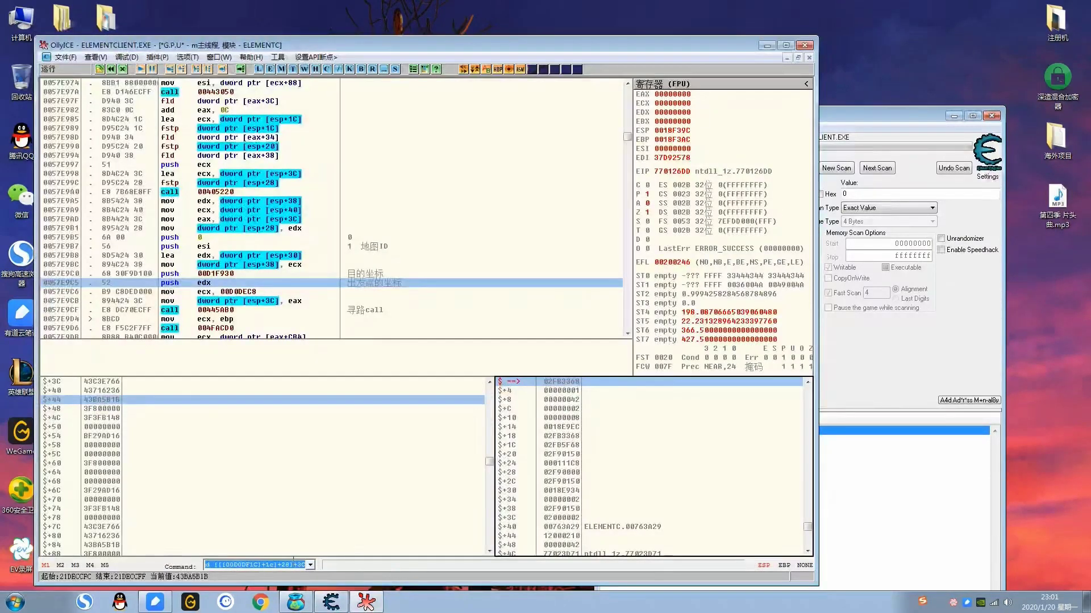
drag(307, 564, 205, 564)
text(dd 06889974)
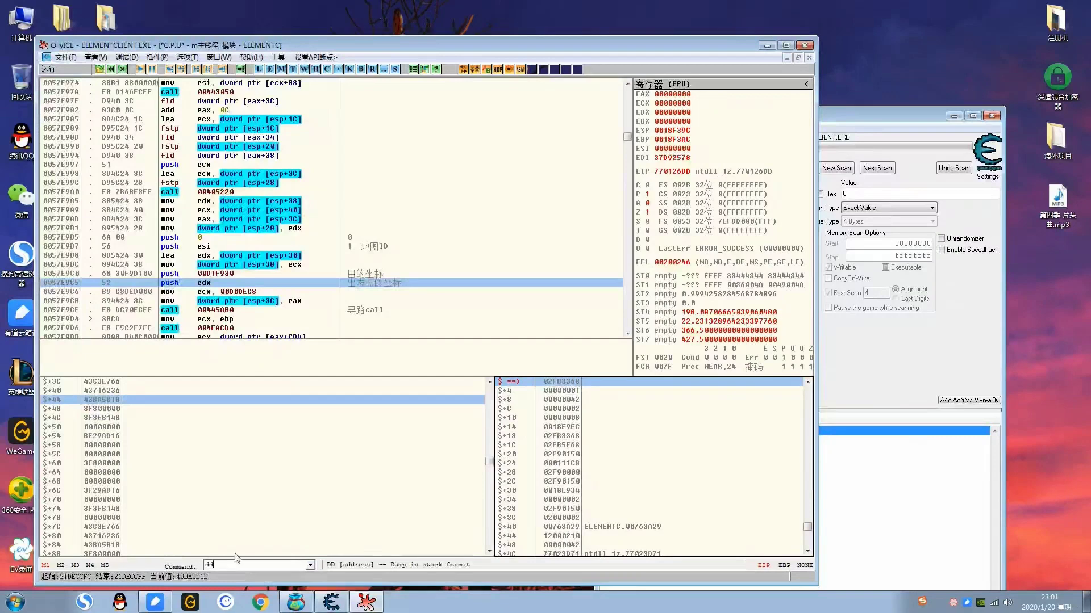
key(Return)
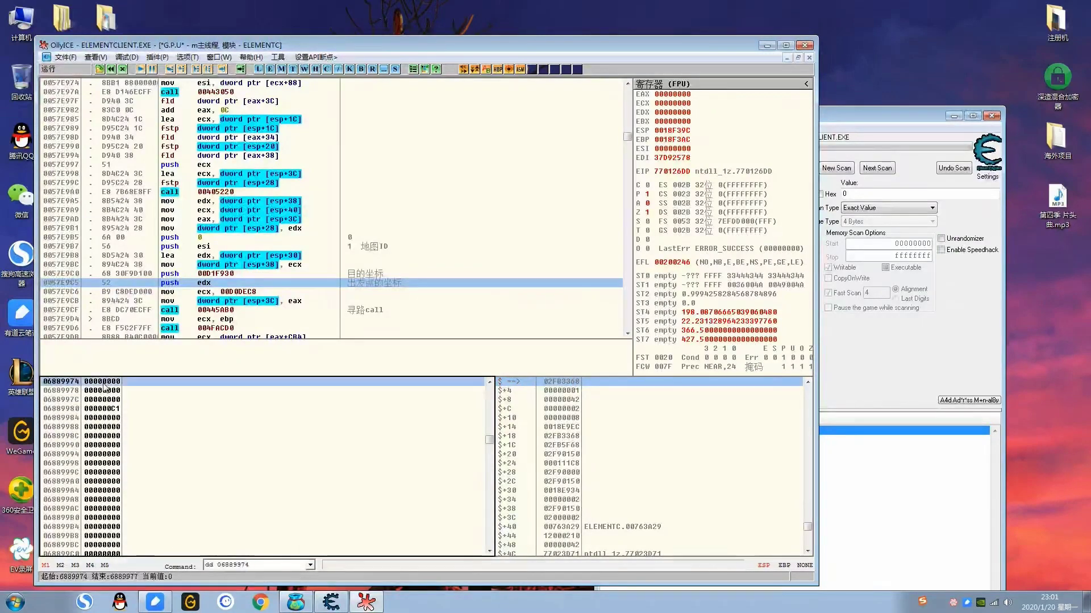
Step: Set a Dword hardware write breakpoint on 06889974 and switch to the game to make the character walk
right_click(101, 383)
mouse_move(161, 206)
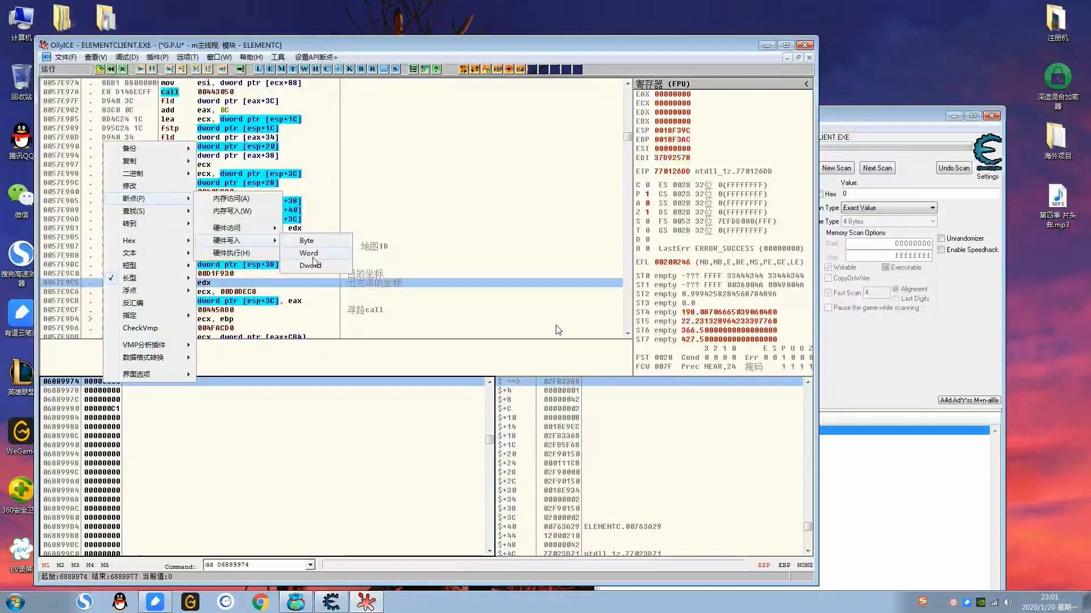
click(317, 264)
click(300, 607)
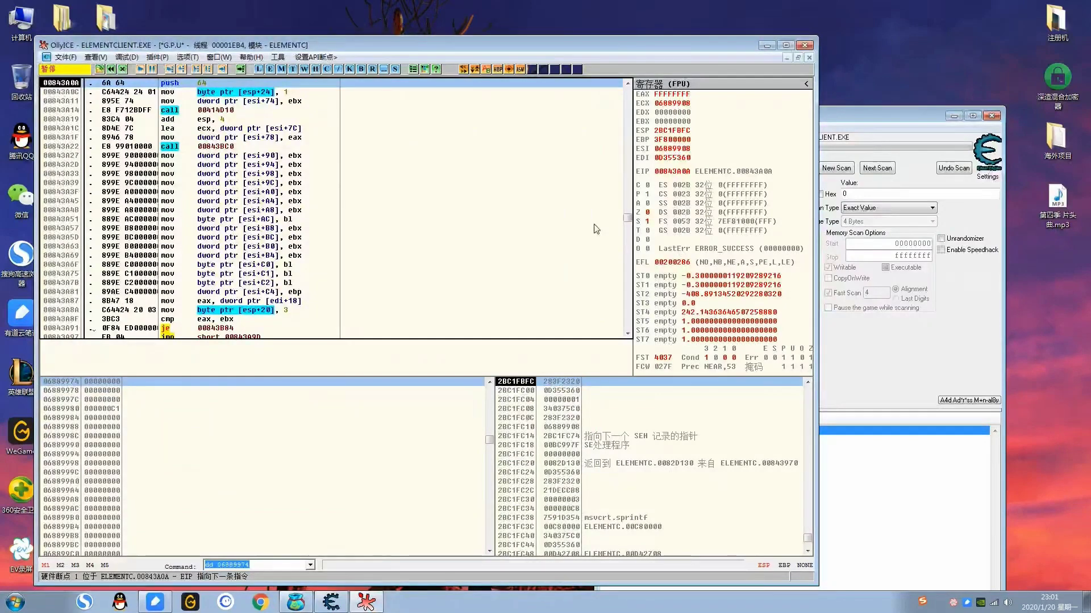
Step: Trace back from the write at 00843A0A through its callers by repeatedly executing until return and stepping out to 00449330
key(ctrl+F9)
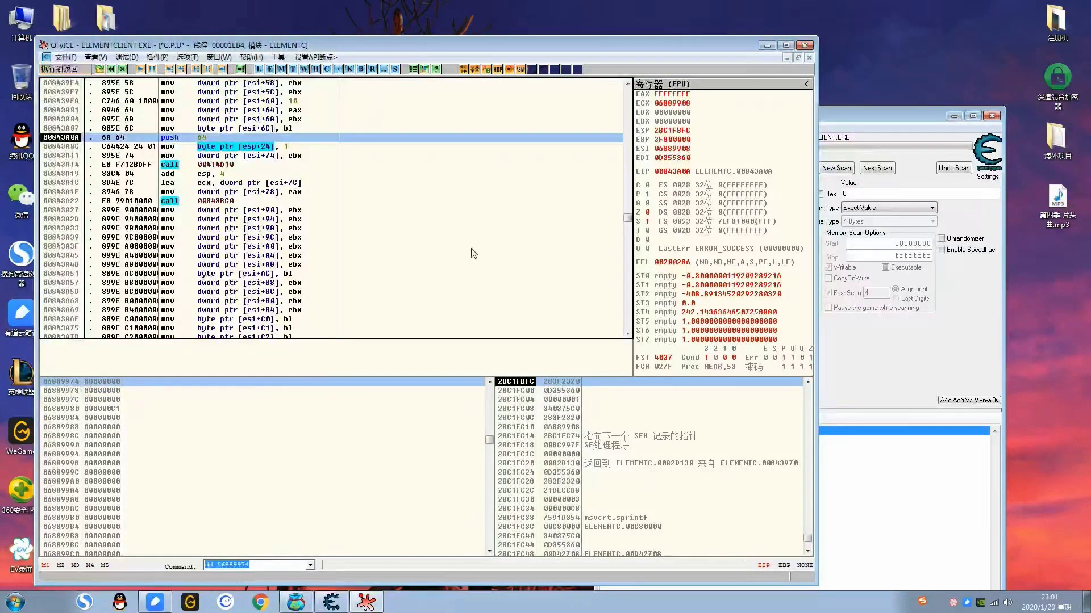
key(F8)
key(F8)
key(ctrl+F9)
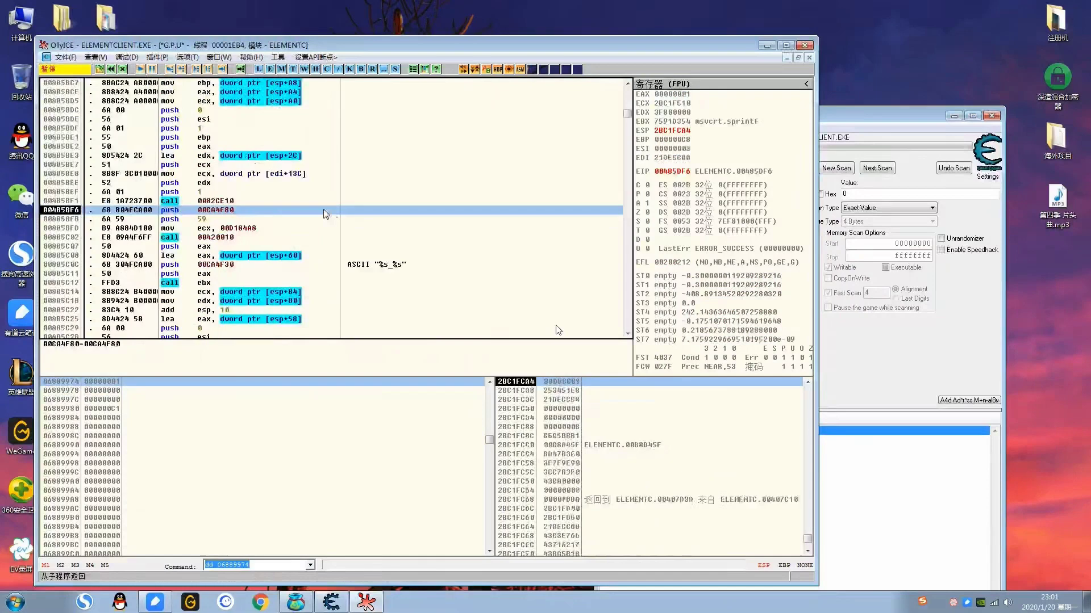
key(F8)
key(ctrl+F9)
key(F8)
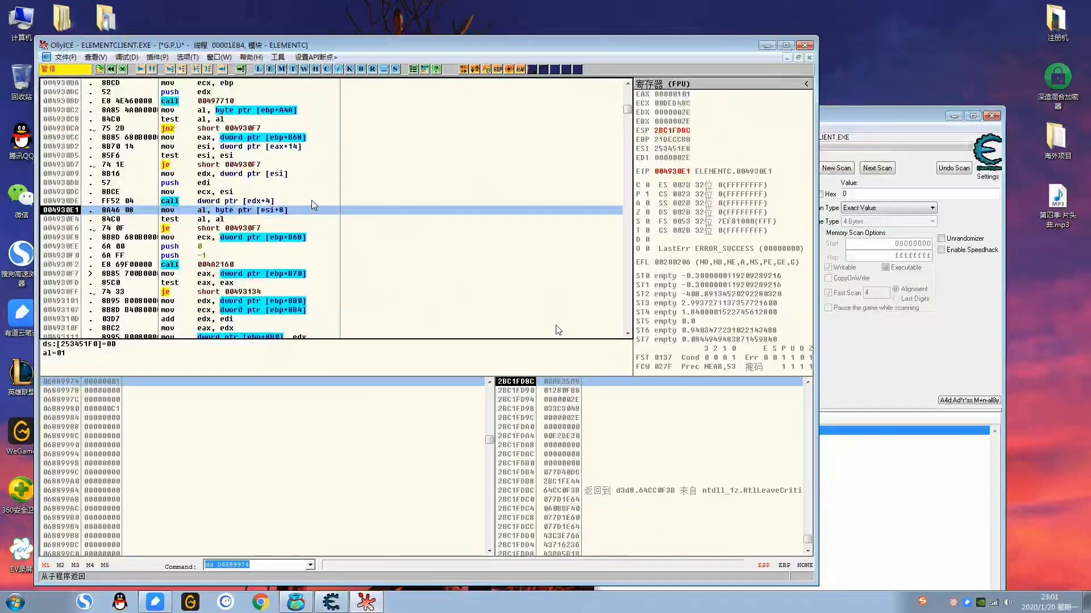
key(ctrl+F9)
key(F8)
key(ctrl+F9)
key(F8)
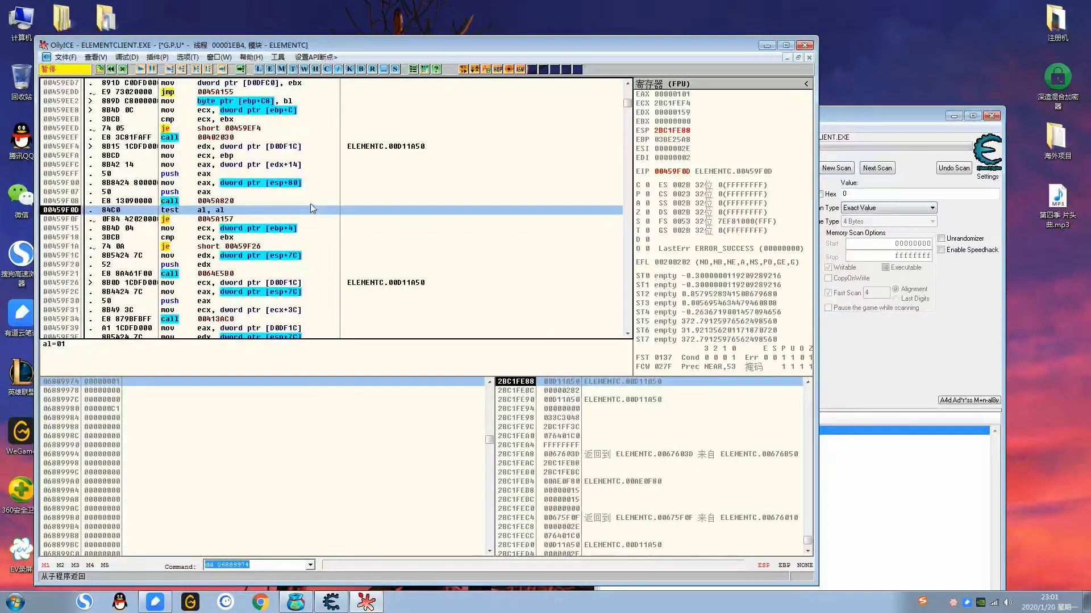
key(ctrl+F9)
key(F8)
Step: Remove the hardware breakpoint and resume running the game
key(F9)
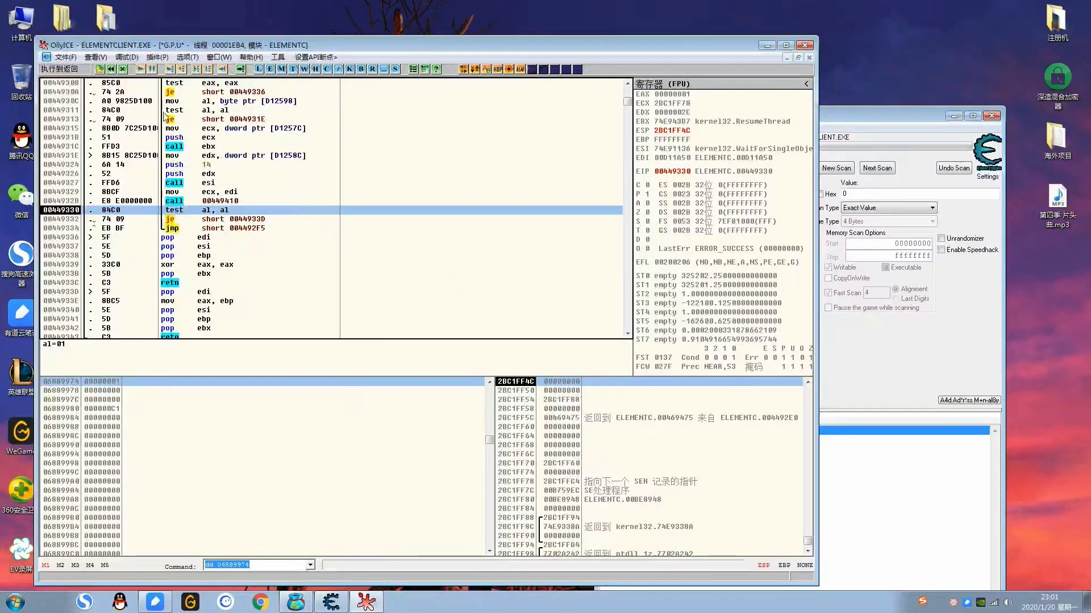
key(F9)
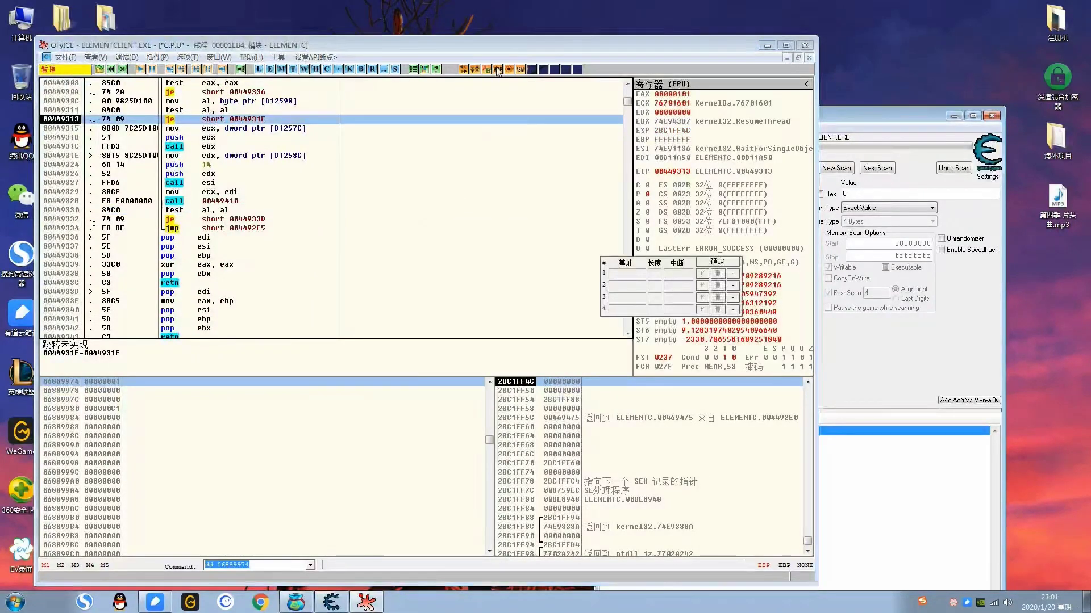
key(F9)
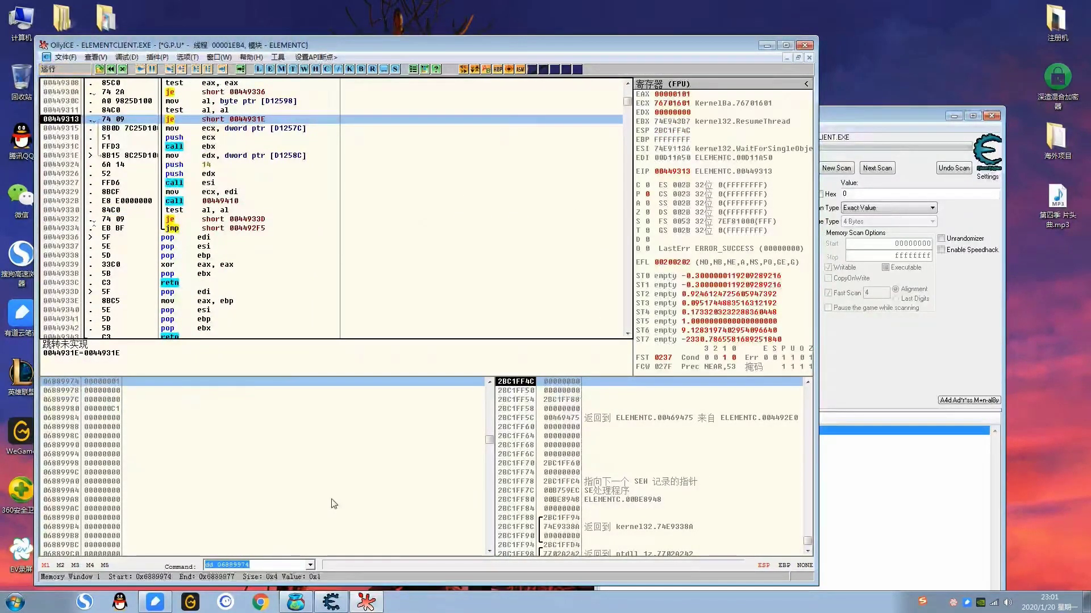
click(290, 67)
right_click(319, 233)
click(355, 278)
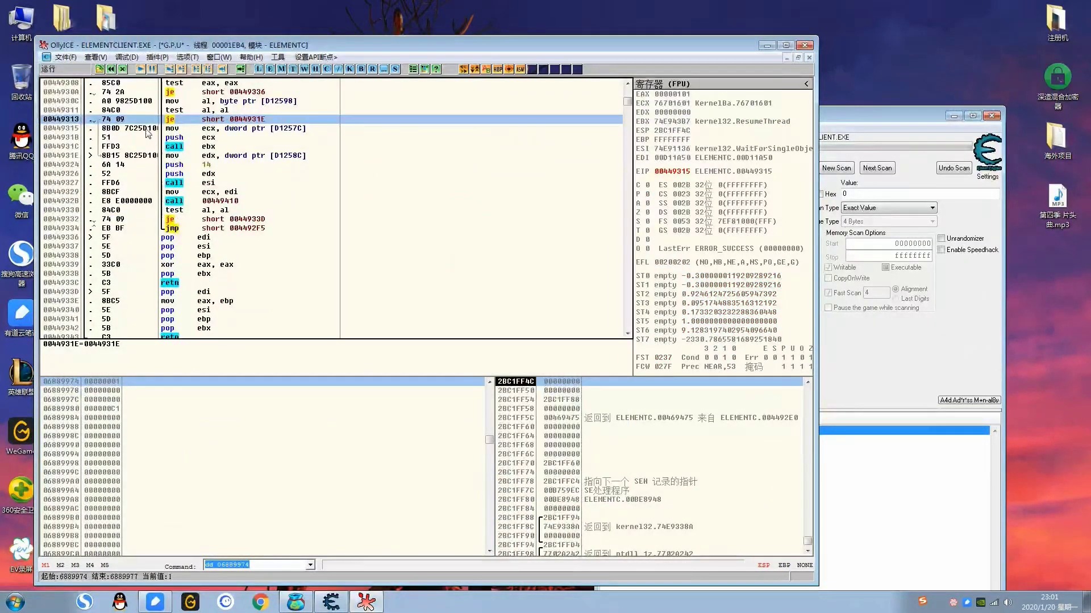
Step: Go back to the traced callers and break on the calls at 0044951F and 00459F08 in turn, clearing the first breakpoint
key(minus)
key(minus)
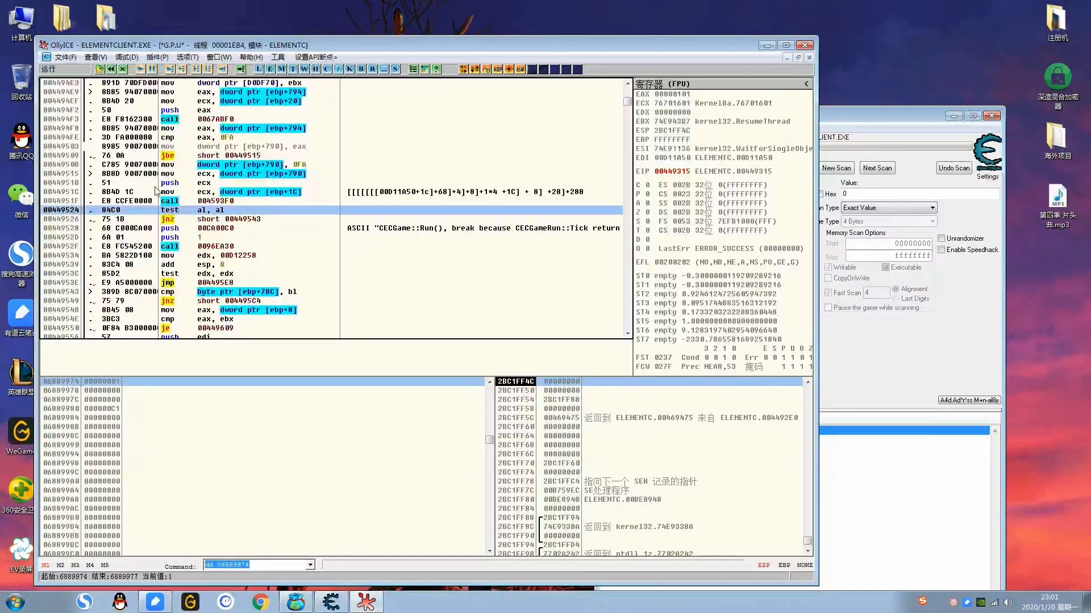
click(142, 202)
key(F7)
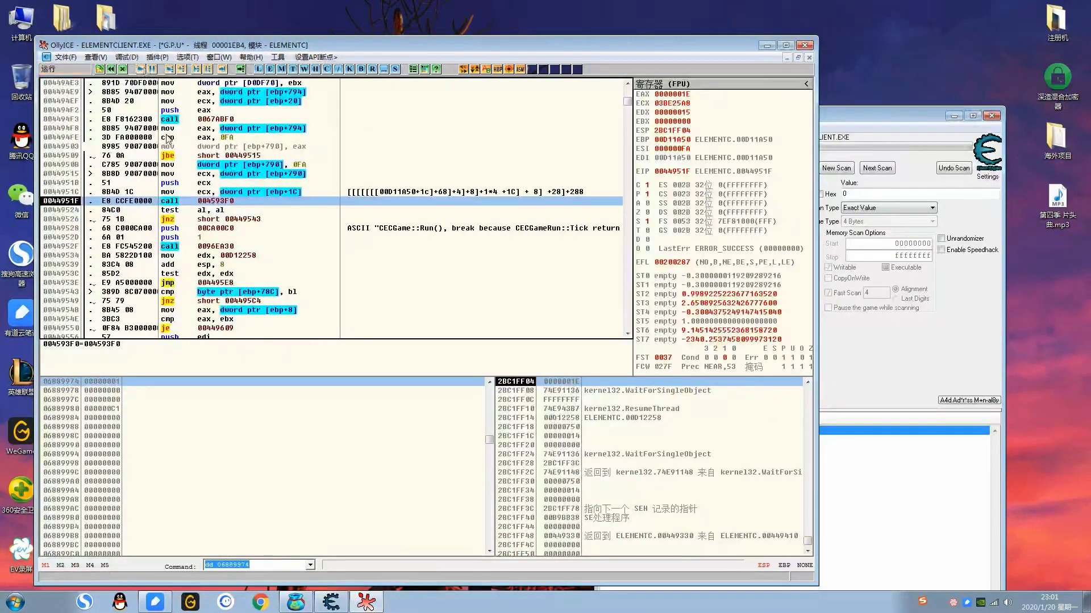
click(156, 202)
key(F4)
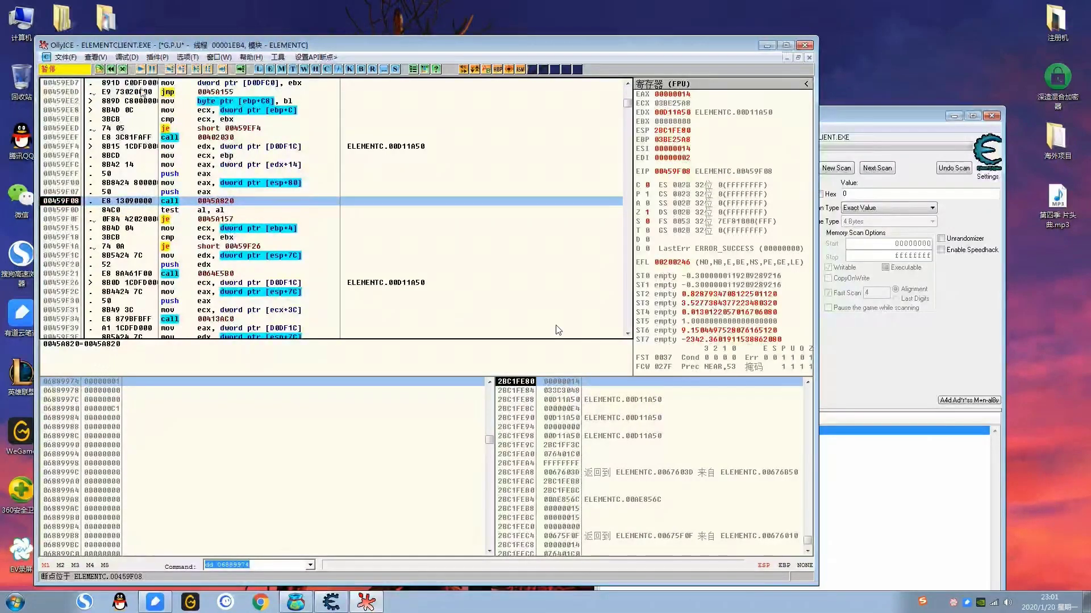
Step: Resume and break on the calls at 0045A892 and 004930DE in turn, then set a breakpoint on the call at 004A2AEA
click(139, 71)
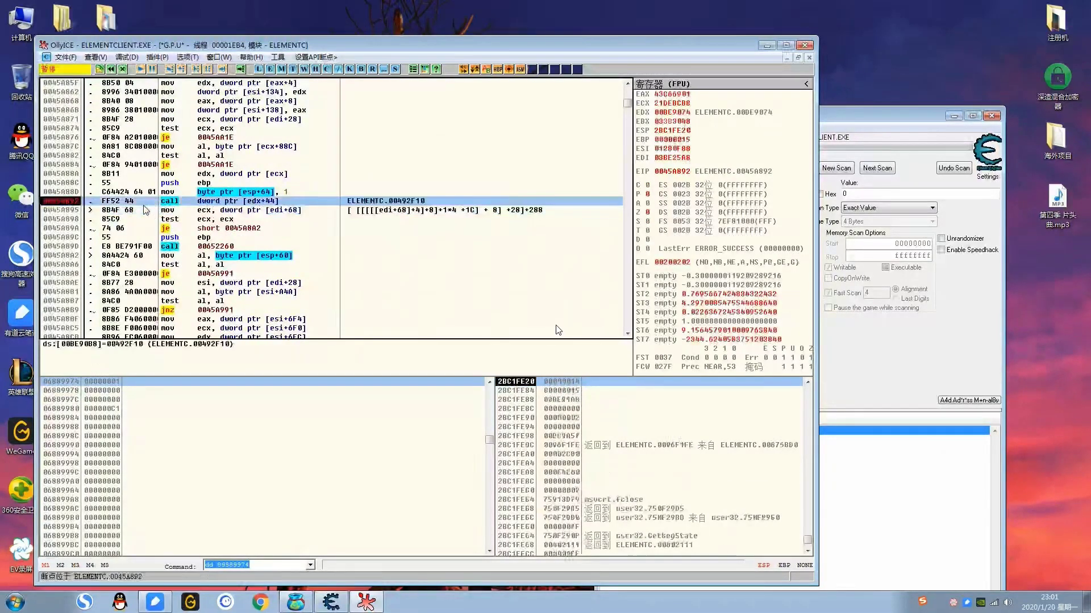
key(F7)
key(F8)
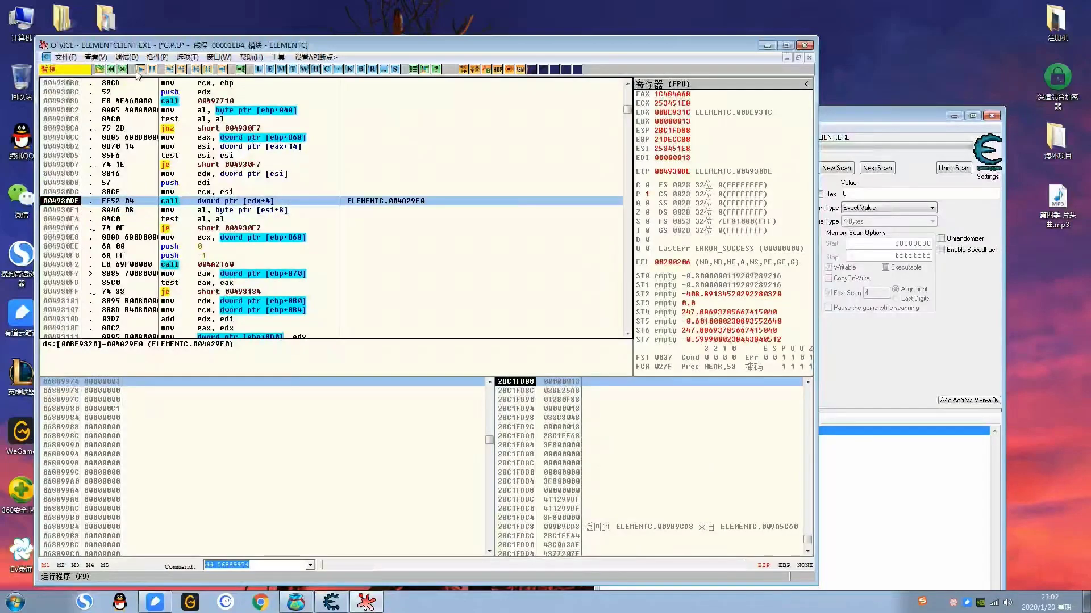
key(F7)
key(Up)
key(F2)
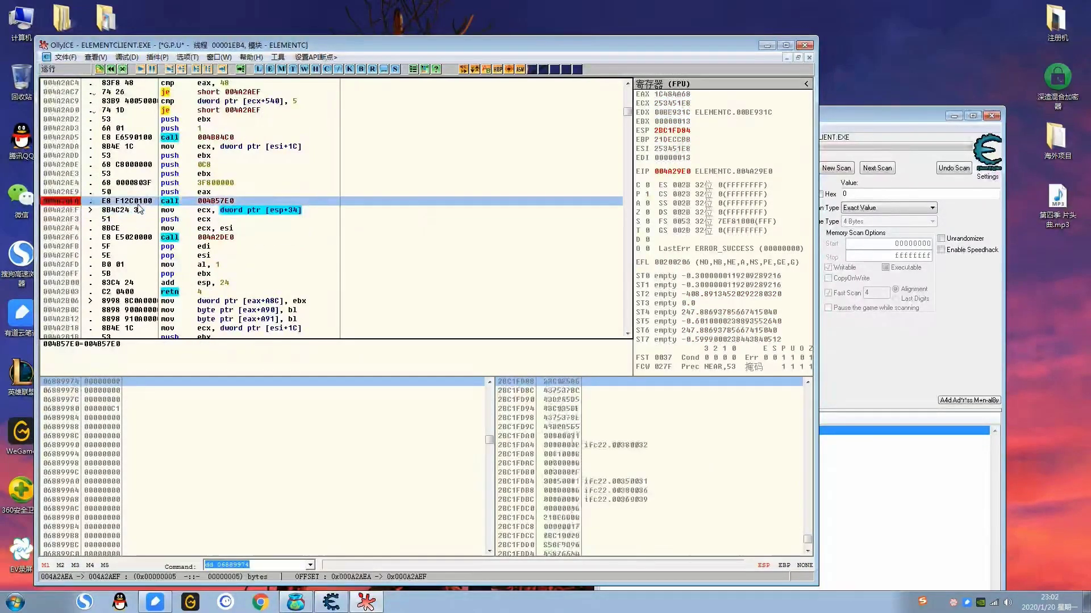
Step: Move the character in the game to trigger the breakpoint at 004A2AEA, clear it and resume
click(296, 602)
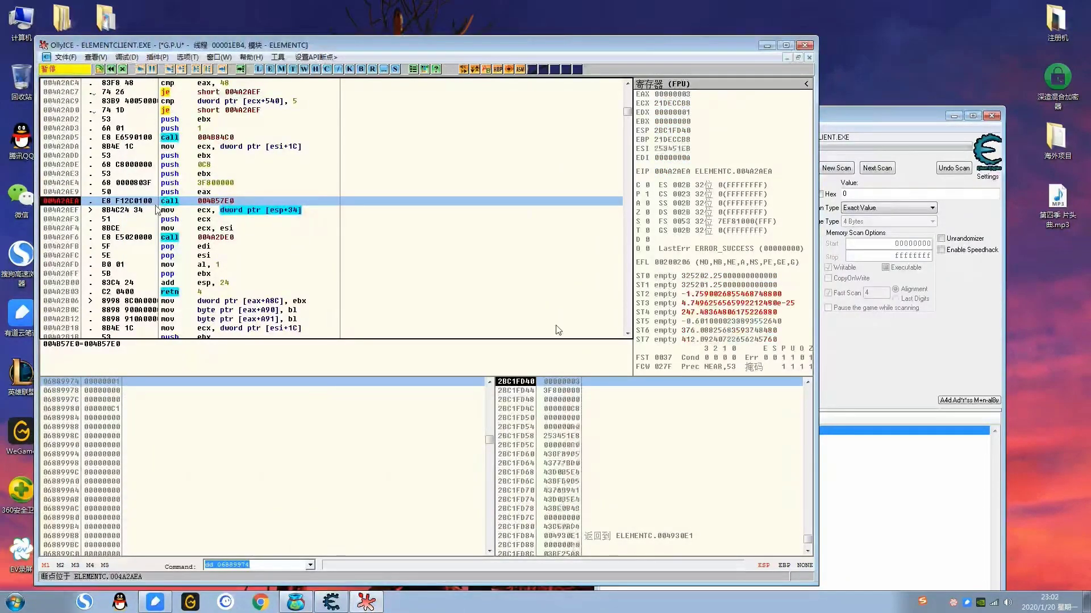
click(157, 209)
key(F9)
Step: Move the character again to test the breakpoint on the call to 0082CE10, clear it and resume running
click(295, 602)
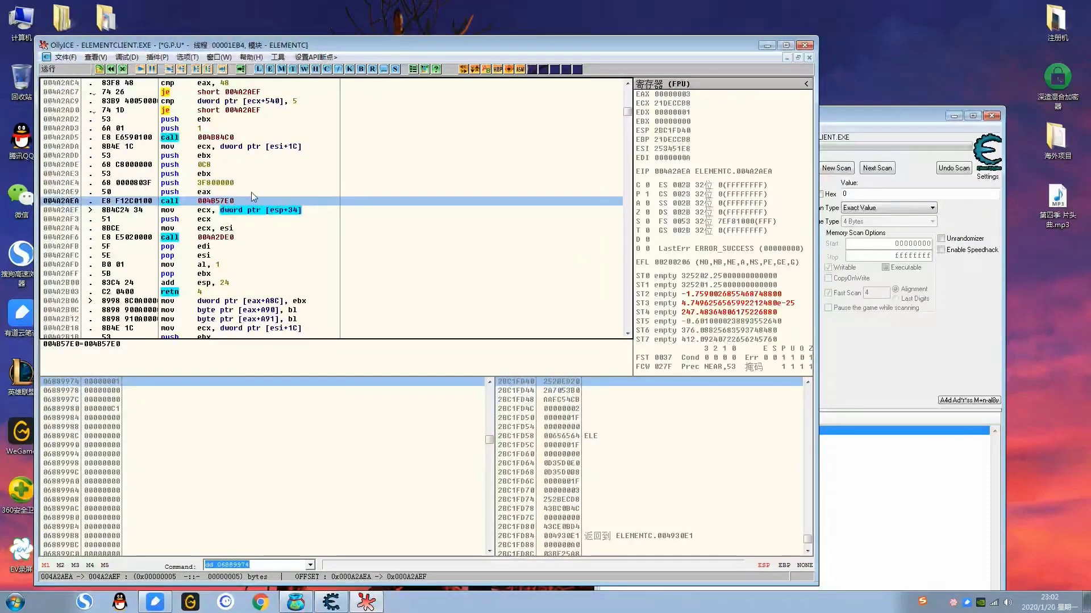
key(F9)
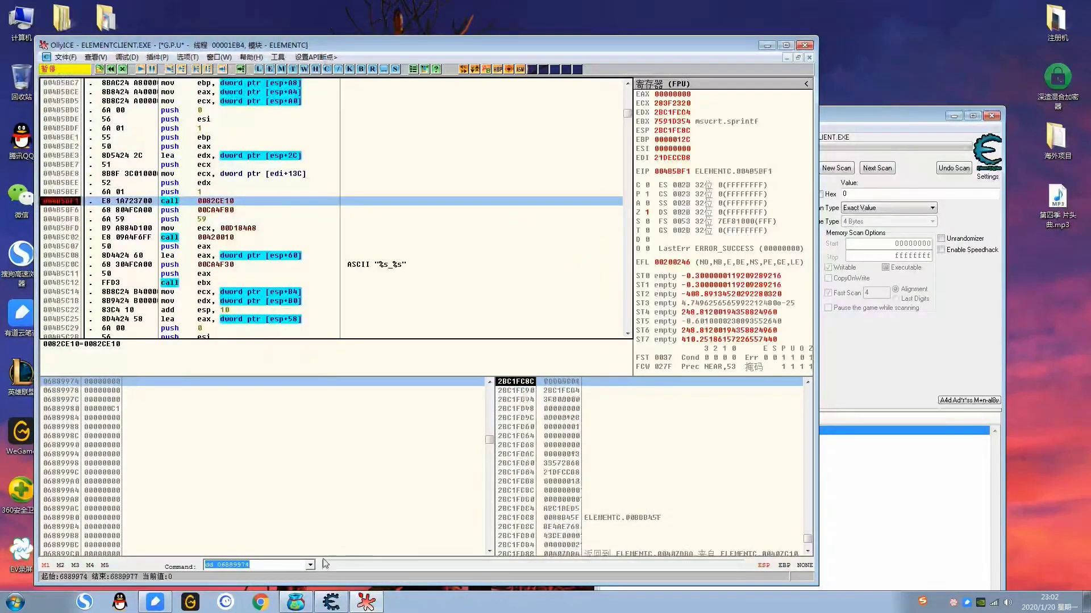
click(139, 70)
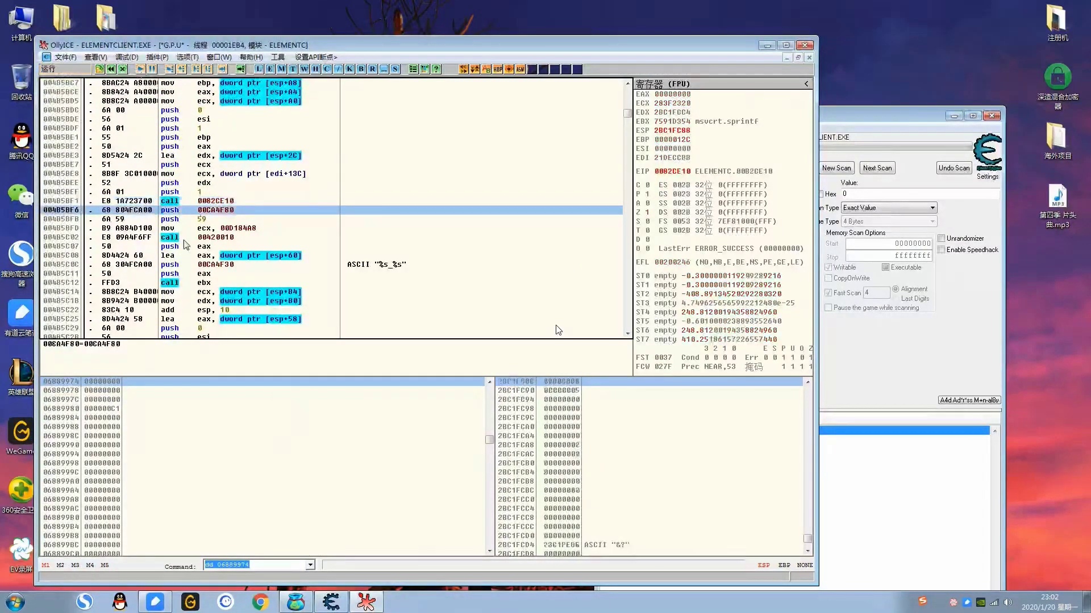
double_click(135, 206)
click(143, 69)
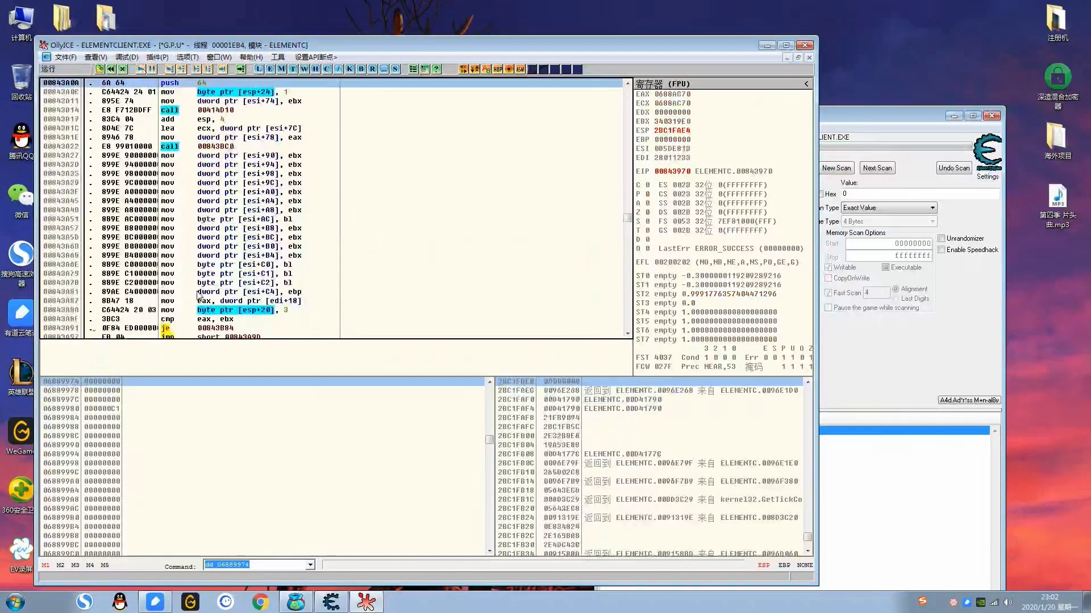
Step: Examine the code around 00843A0A, focusing on the byte write to [esi+6C] at 00843A07
scroll(176, 196, down, 5)
scroll(217, 196, up, 1)
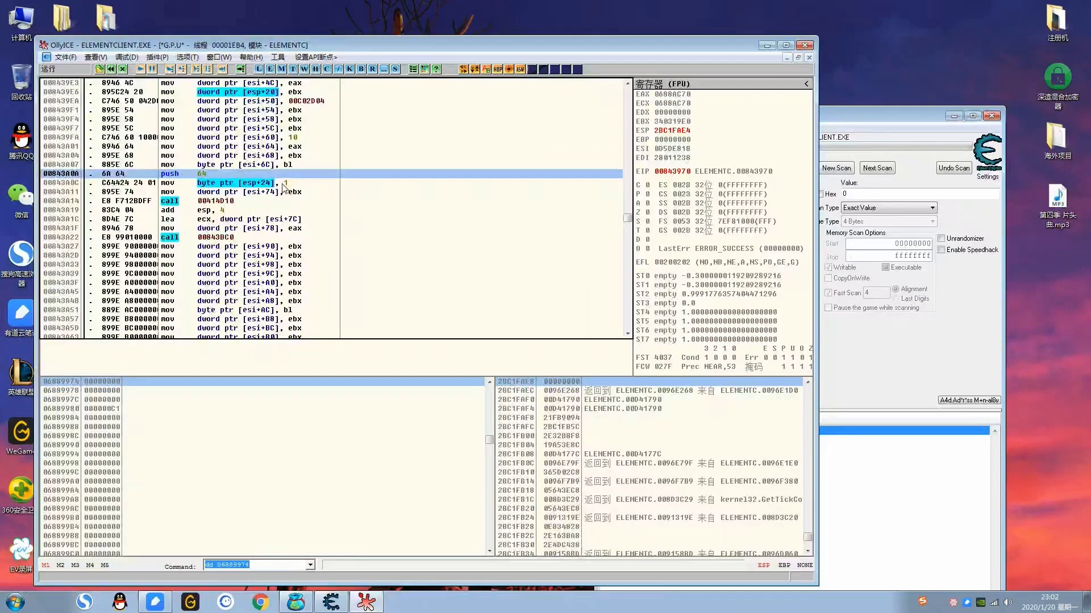
click(292, 166)
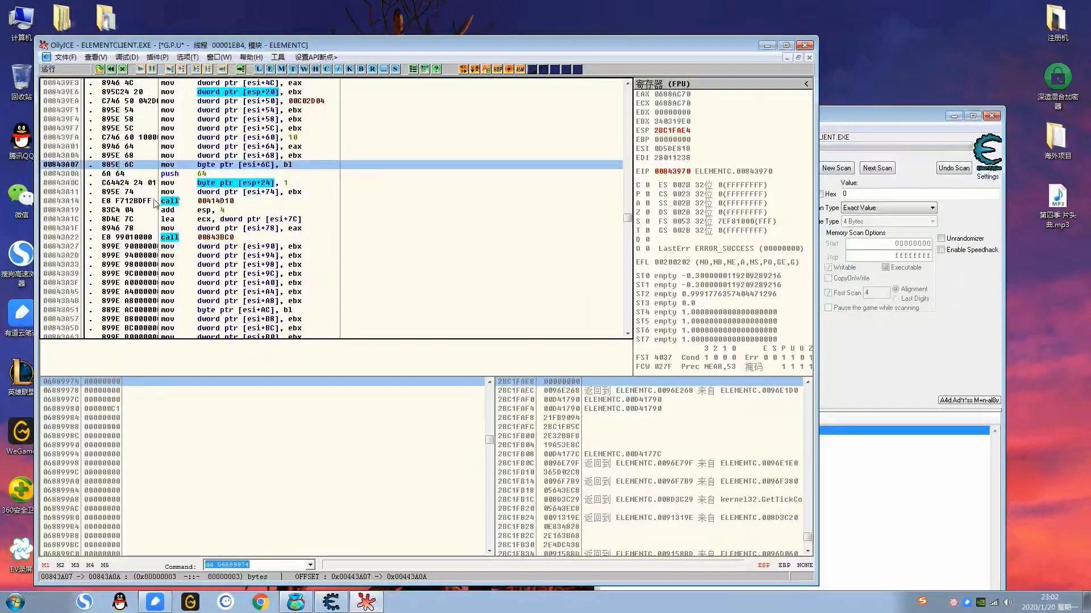
click(309, 175)
click(329, 165)
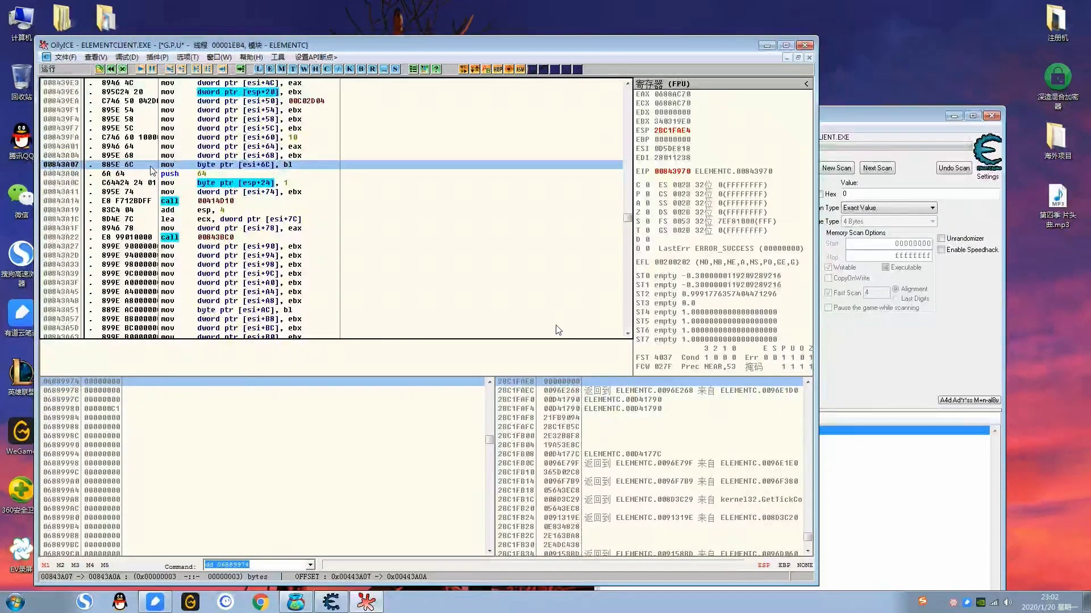
click(163, 210)
click(149, 166)
Step: Take address 1C484A80 from Cheat Engine's address list and display it in OllyICE's memory dump with "dd 1C484A80"
click(857, 480)
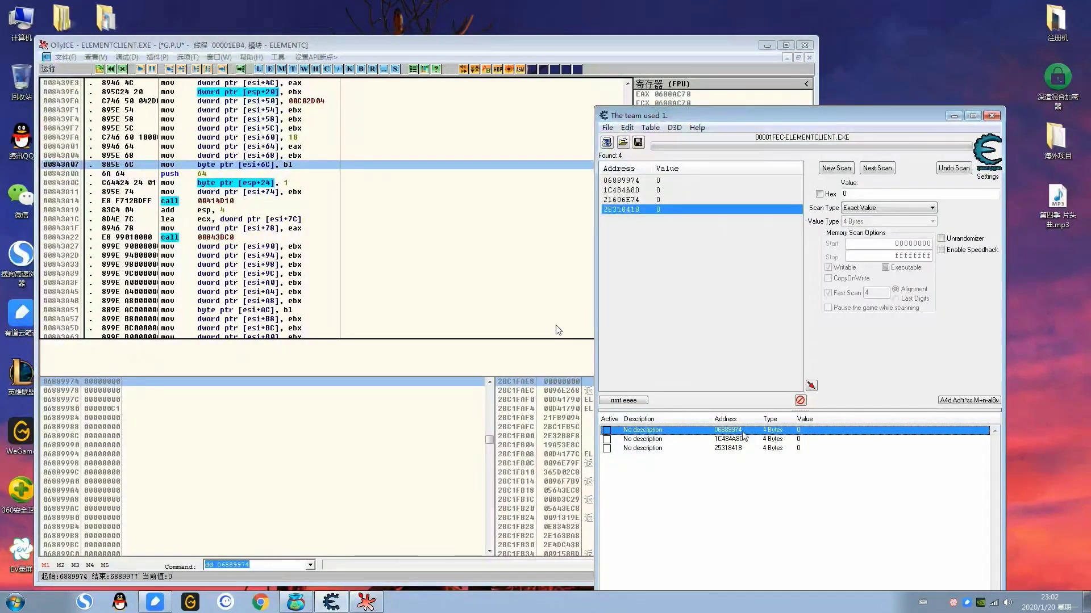
click(738, 439)
click(728, 448)
click(728, 442)
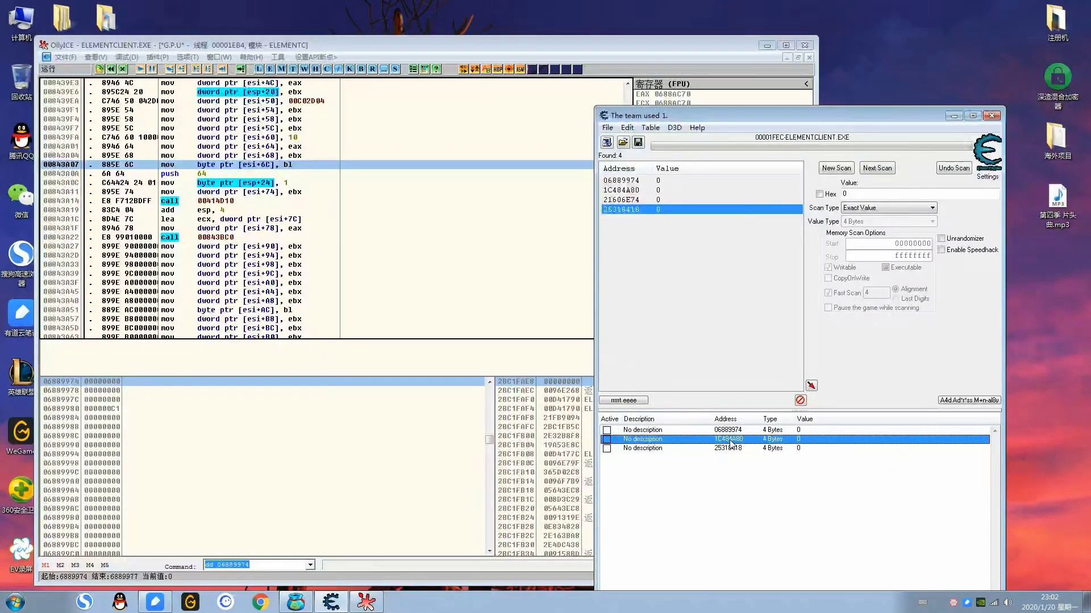
double_click(732, 442)
click(502, 363)
click(502, 366)
text(1C484A80)
key(Return)
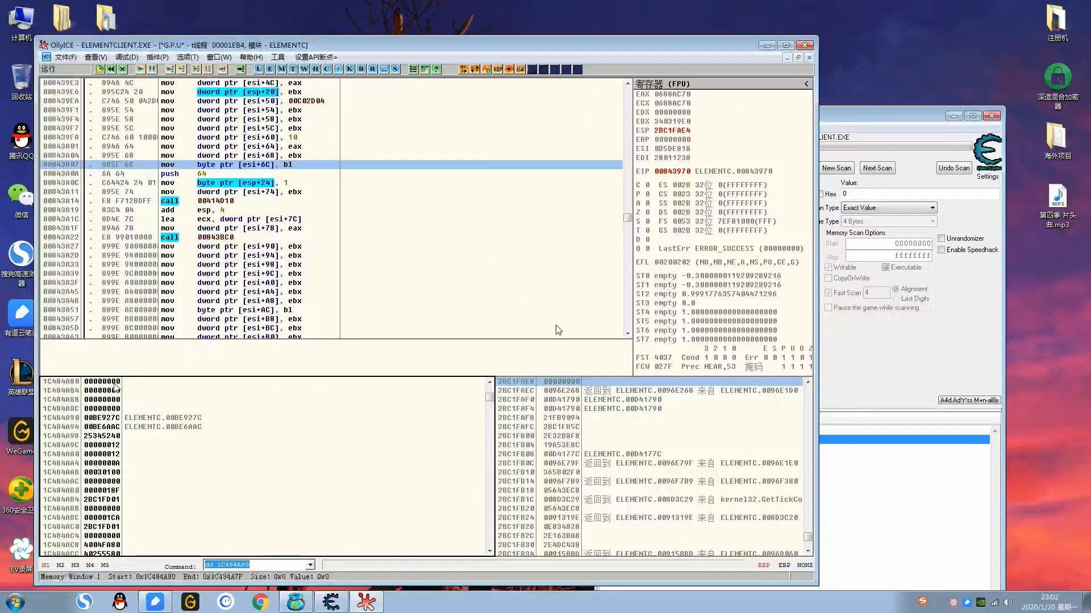
Step: Set a byte-size hardware write breakpoint on 1C484A80 in the memory dump and switch to the game to trigger it
right_click(116, 388)
mouse_move(164, 198)
mouse_move(256, 241)
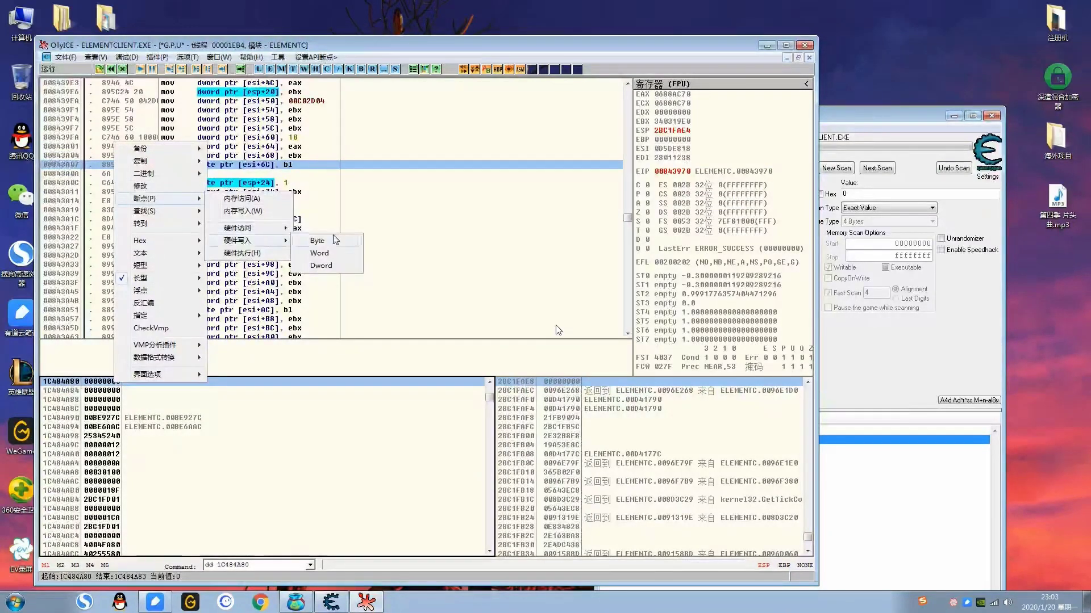
click(318, 240)
click(295, 602)
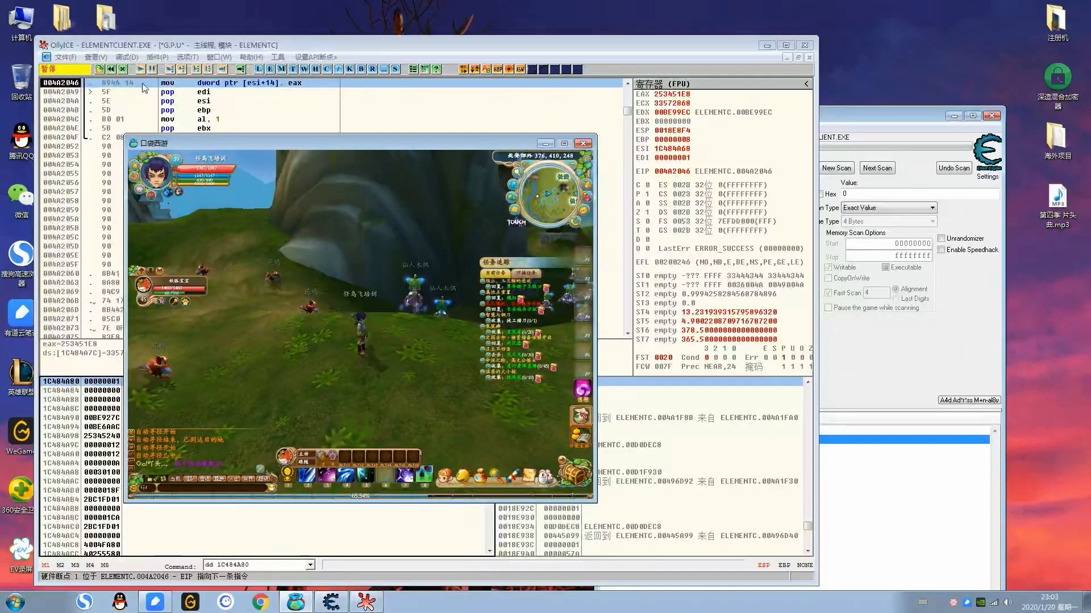
Step: Bring the debugger back to the write to [esi+14] at 004A2046 and delete the hardware breakpoint on 1C484A80
click(145, 88)
click(497, 69)
click(716, 274)
click(717, 262)
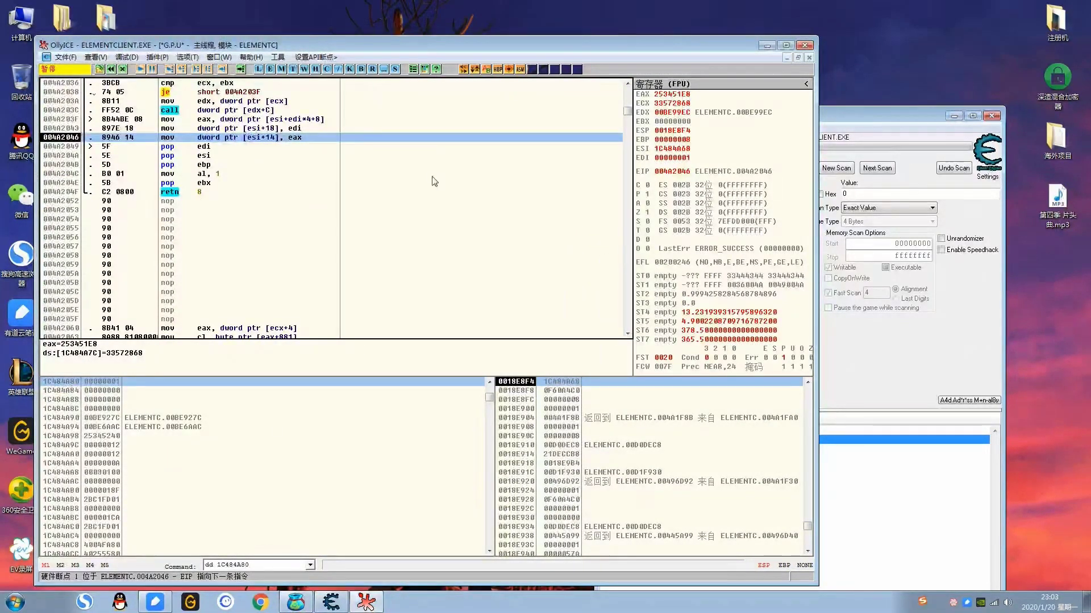
Step: Execute until return repeatedly from 004A2046, going up through the callers to the commented 寻路call at 0057E9CF
key(ctrl+F9)
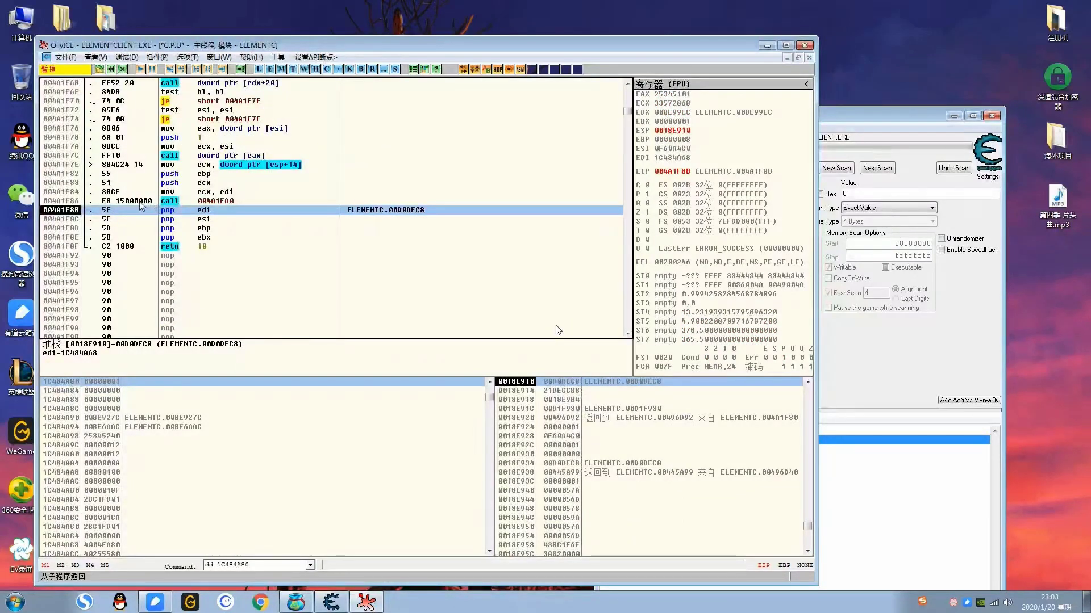
key(ctrl+F9)
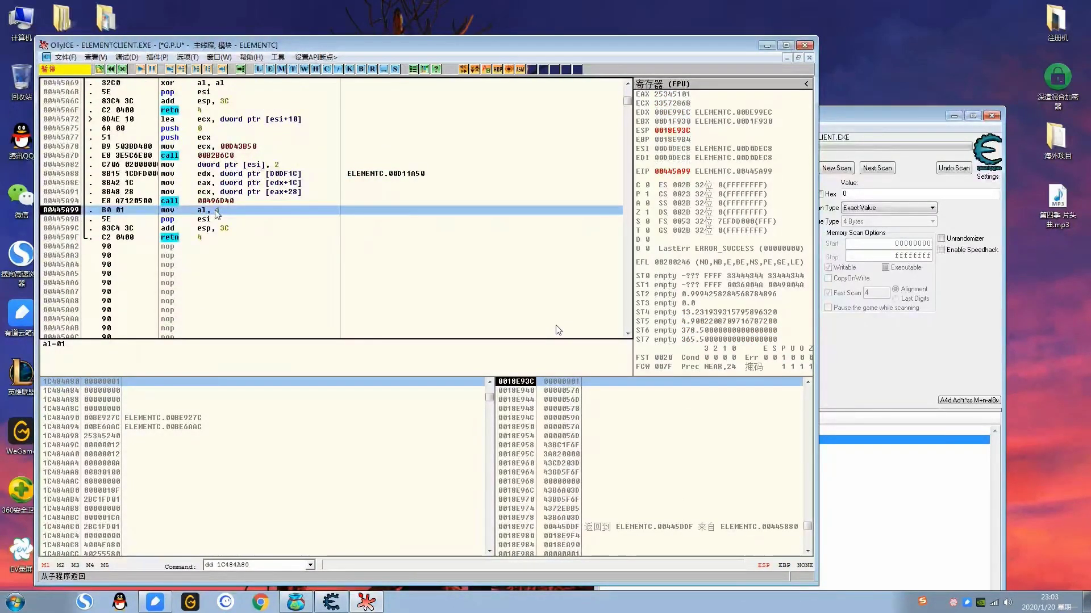
key(ctrl+F9)
click(405, 202)
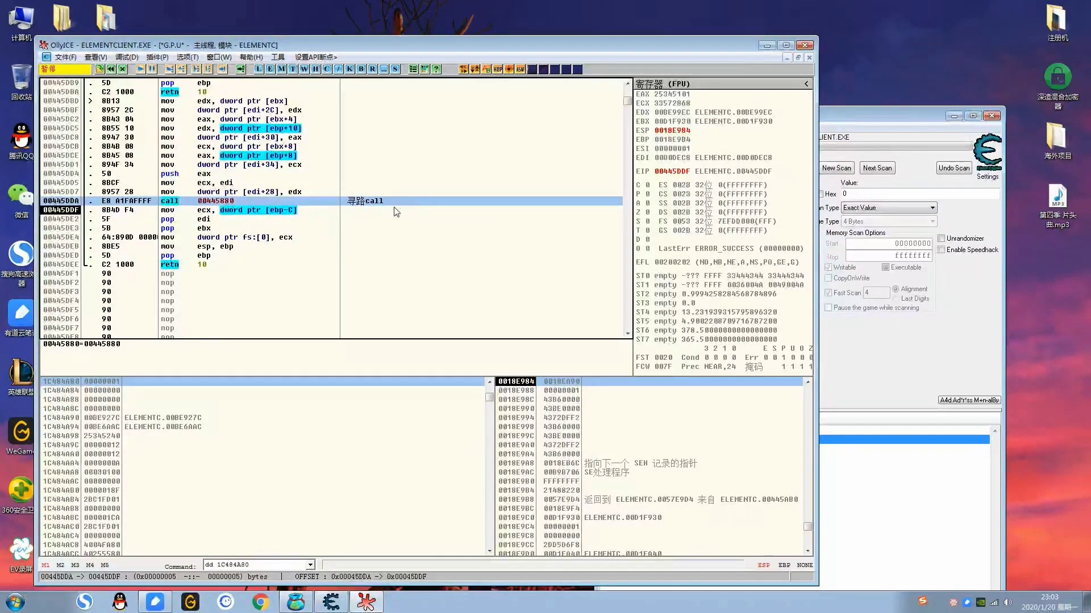
key(ctrl+F9)
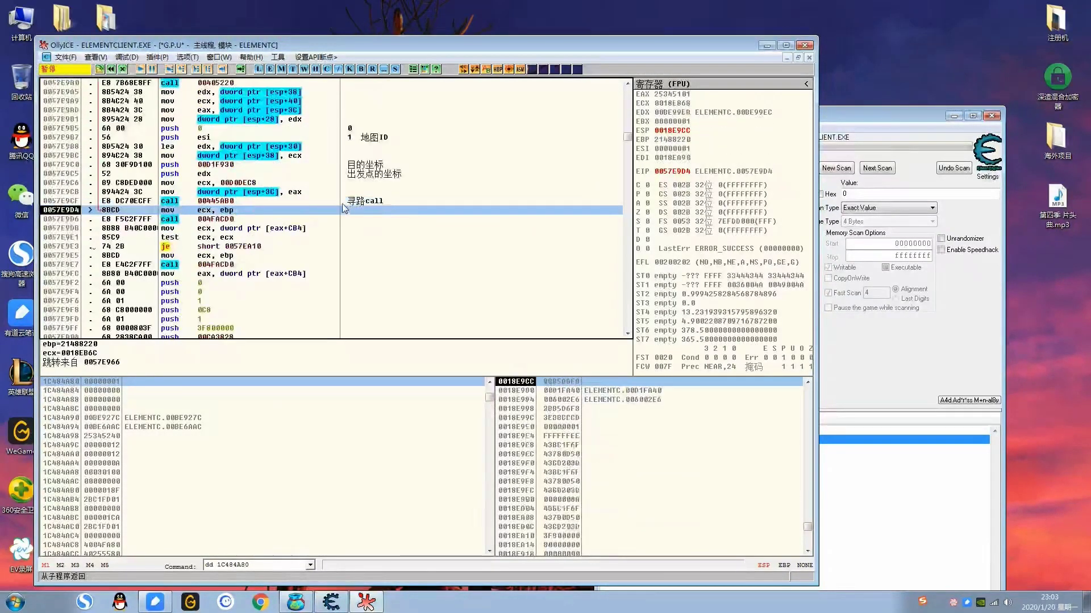
Step: Check the hardware breakpoint list and resume running the game
click(498, 68)
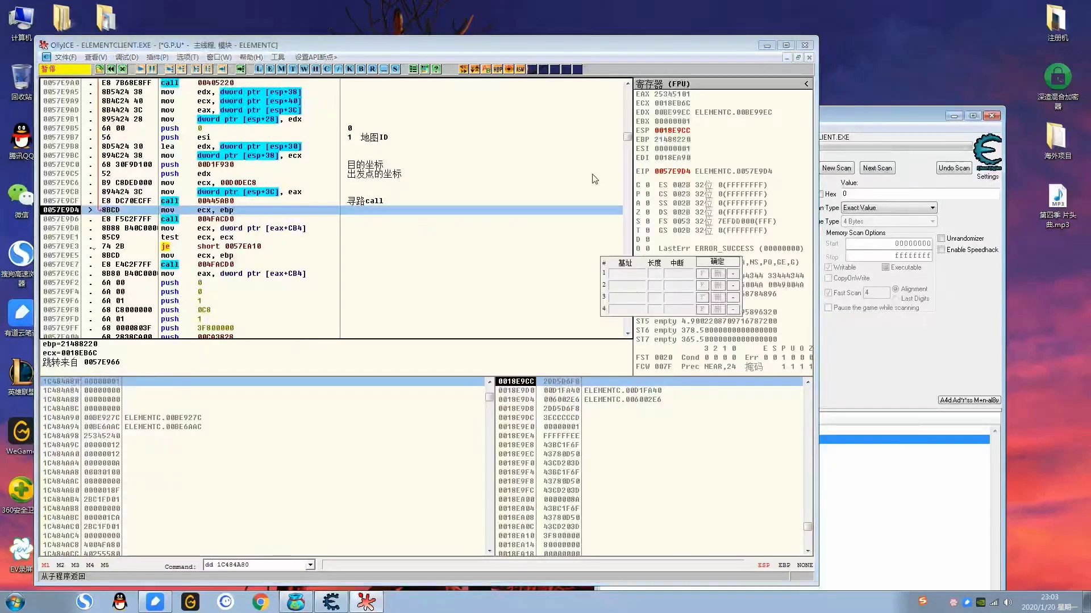
click(717, 262)
click(141, 69)
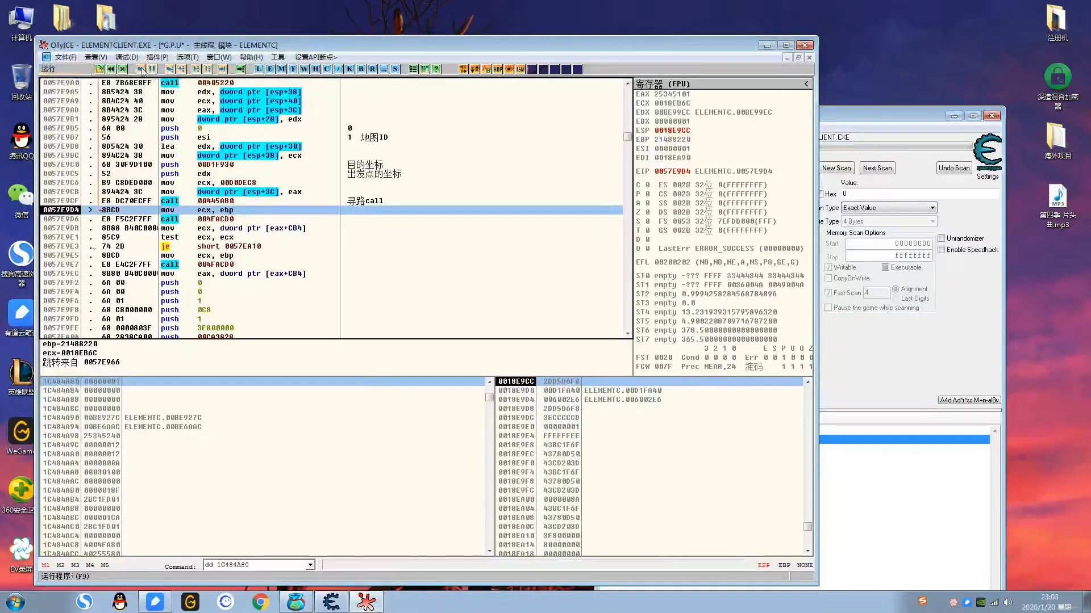
Step: Go from the 寻路call at 0057E9CF back to the inner code and try to set a breakpoint on the call to 00496D40 at 00445A94
click(295, 201)
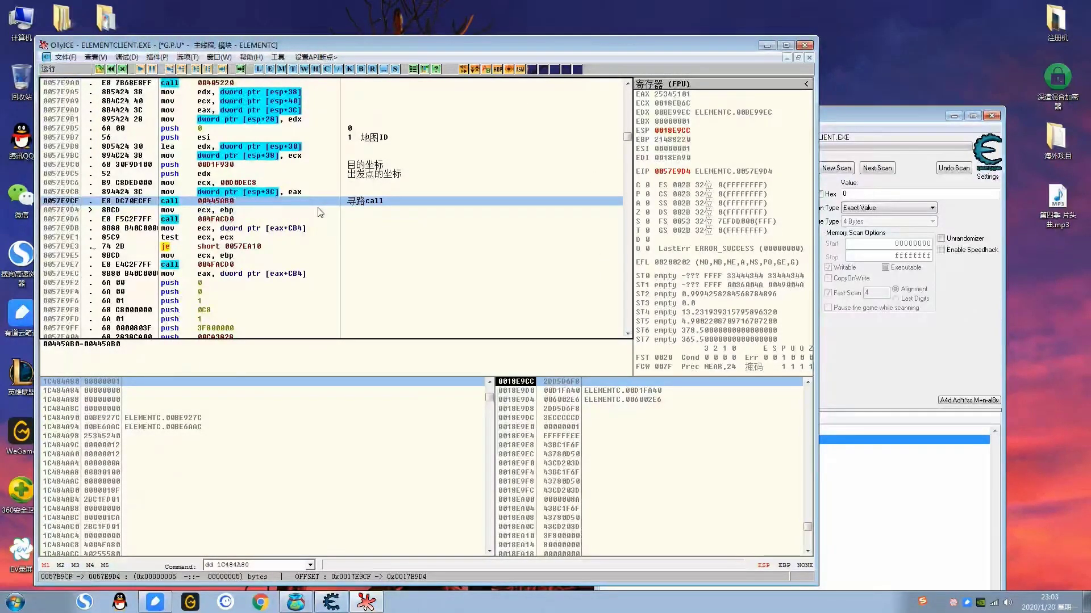
key(Return)
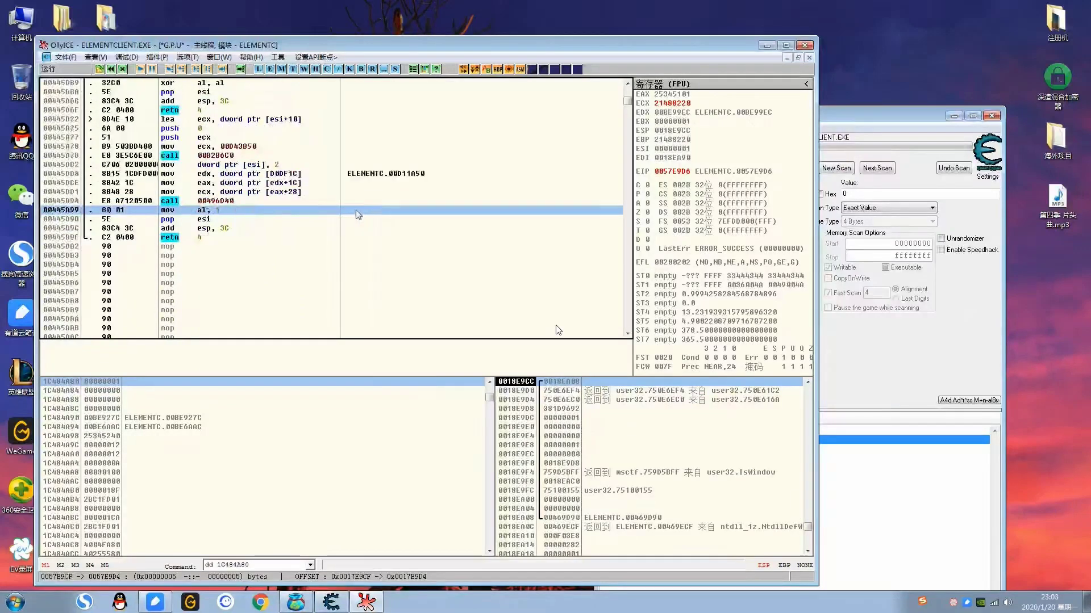
double_click(147, 205)
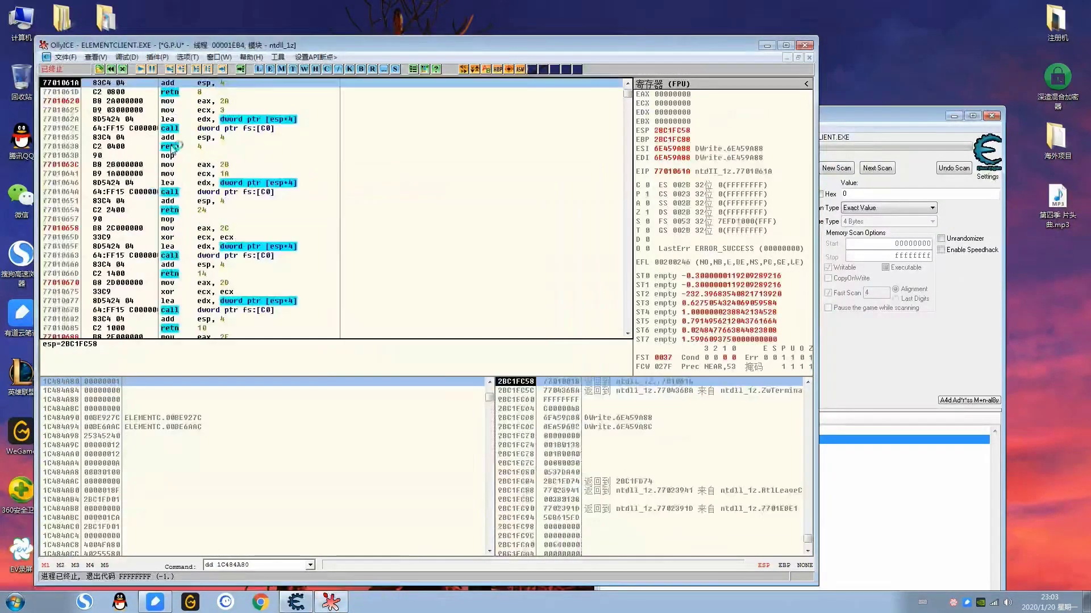
Step: Minimize the debugger window to return to Cheat Engine's scan results
click(562, 437)
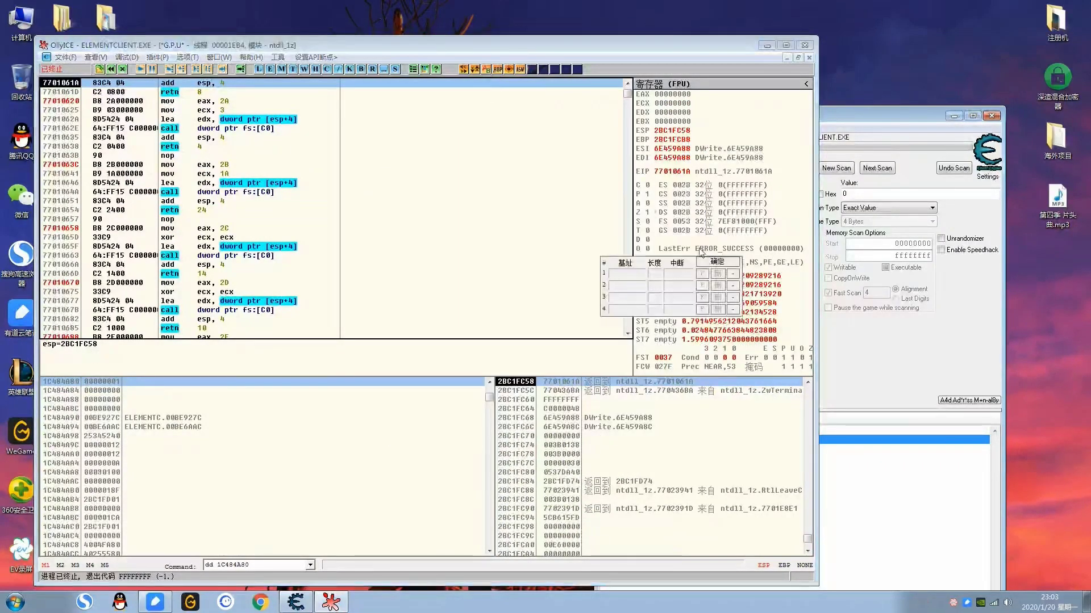
scroll(426, 218, up, 5)
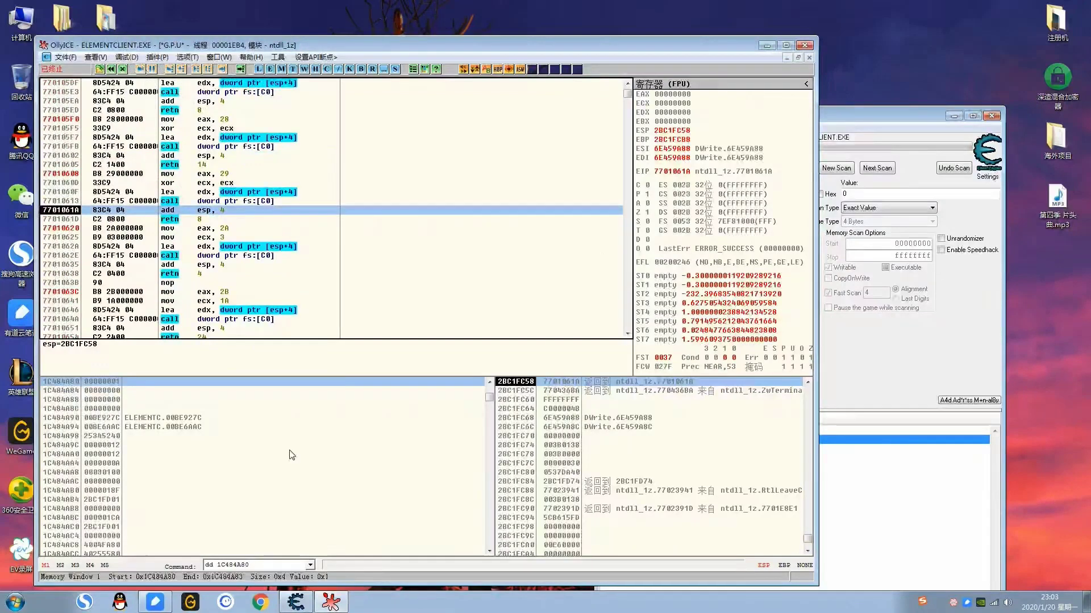
click(331, 603)
click(333, 604)
click(331, 603)
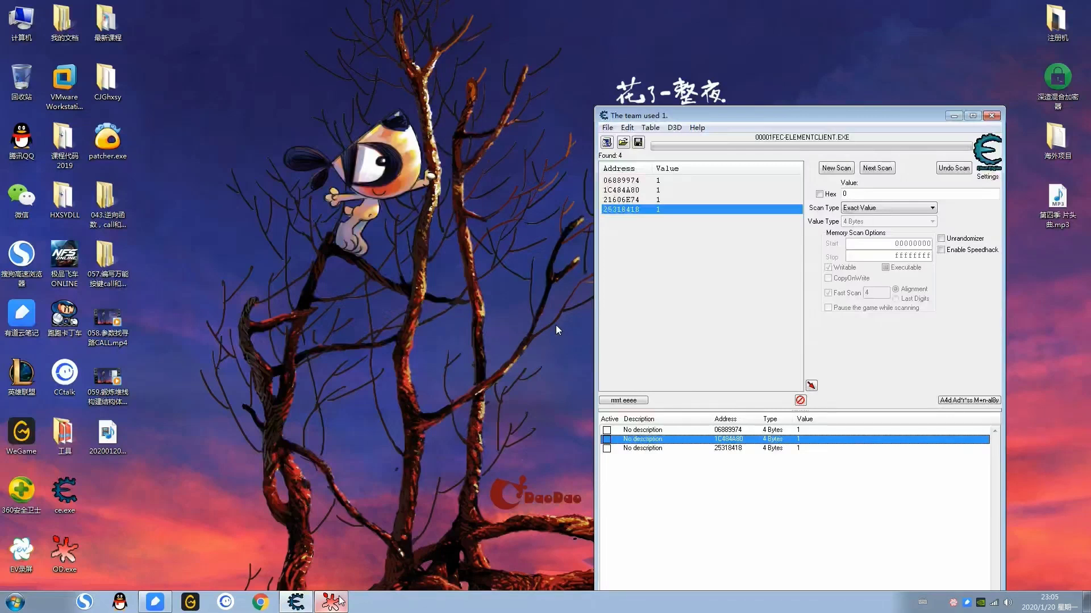
Step: Review the candidate addresses 06889974, 1C484A80, 21606E74 and 25318418 in Cheat Engine's scan results
click(653, 180)
click(631, 200)
click(631, 210)
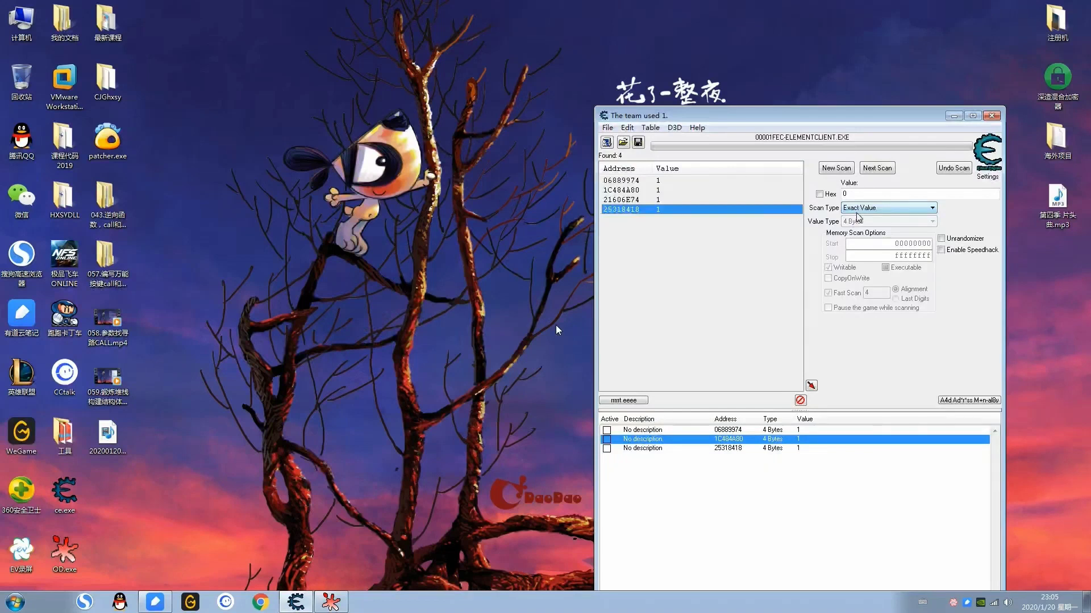
drag(816, 113, 810, 87)
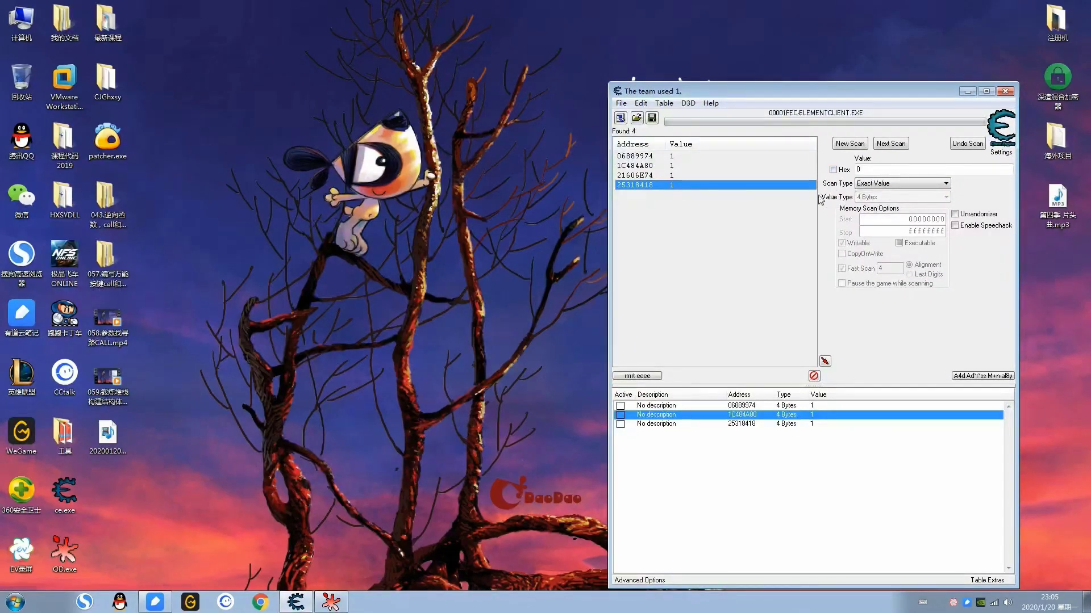
drag(697, 166, 659, 187)
click(664, 165)
click(663, 176)
click(658, 186)
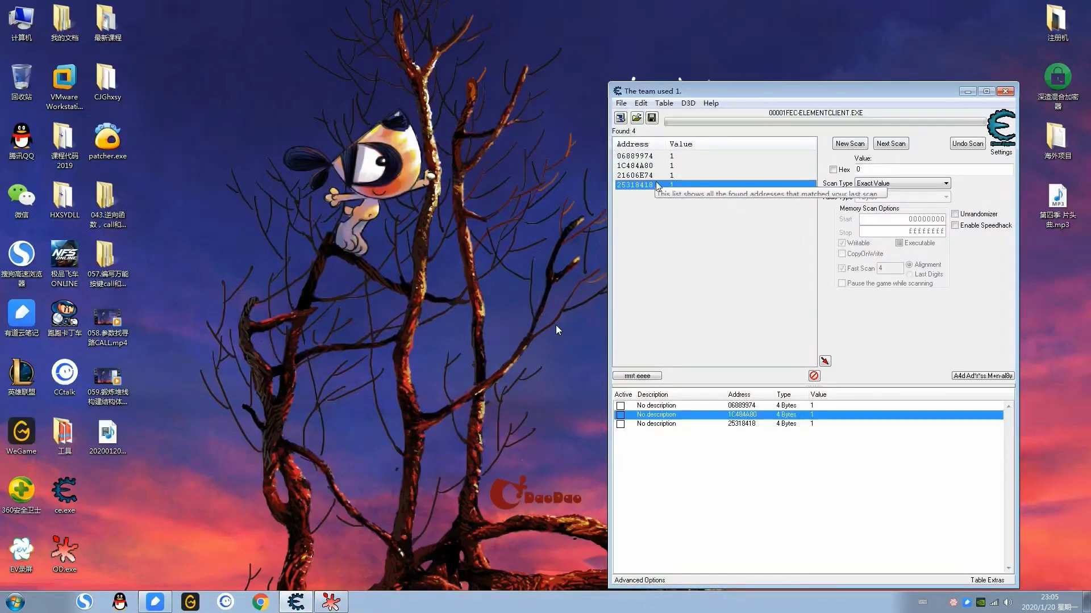
click(658, 156)
click(659, 166)
click(659, 176)
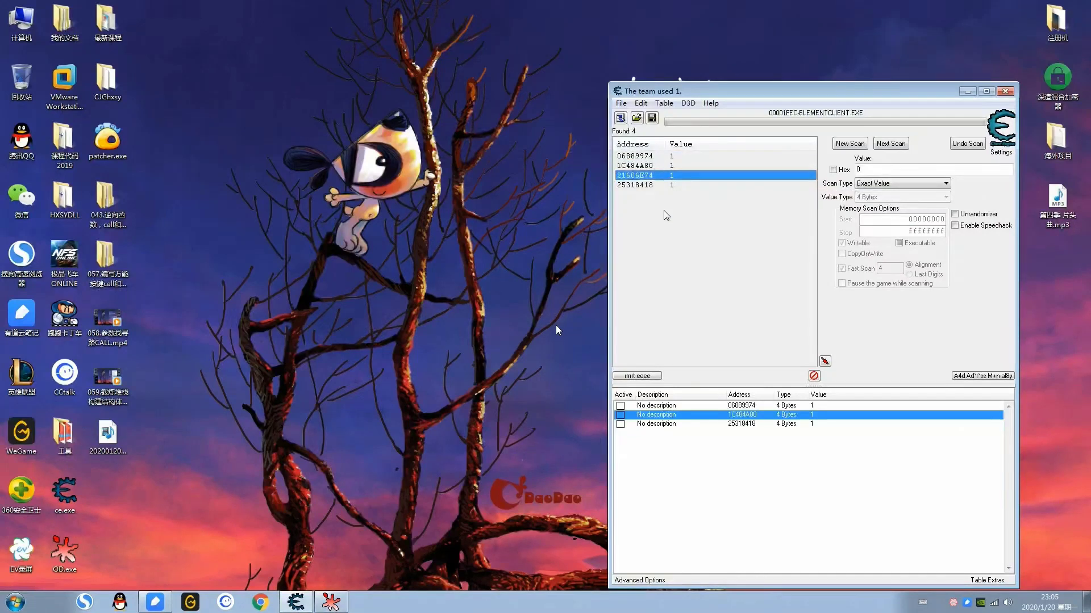